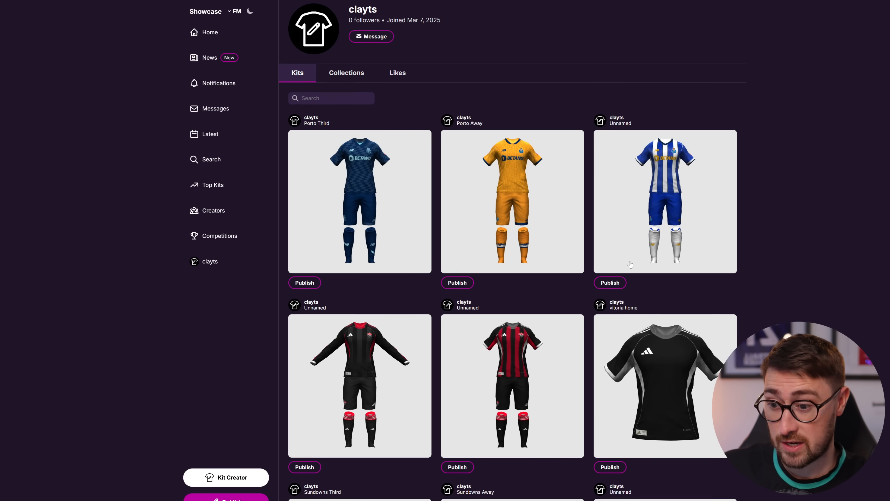
- Look through the kits listed on the creator's profile page
scroll(625, 274, down, 10)
scroll(624, 273, down, 6)
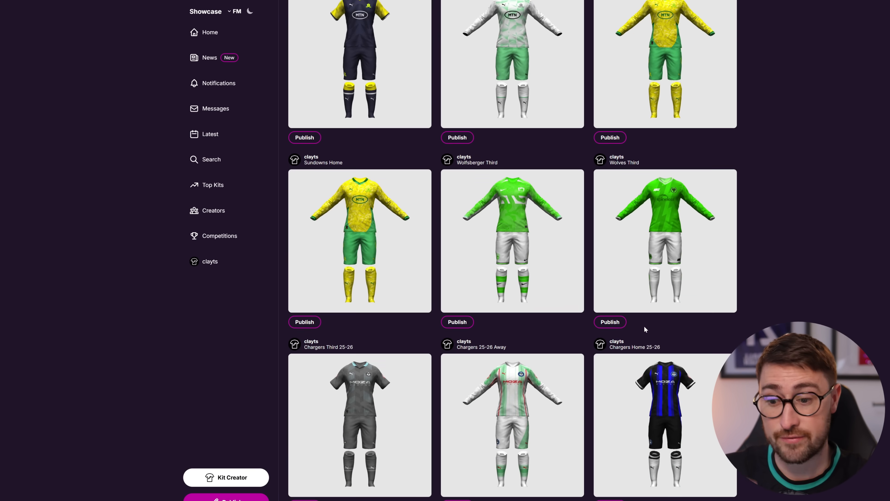
scroll(644, 326, up, 20)
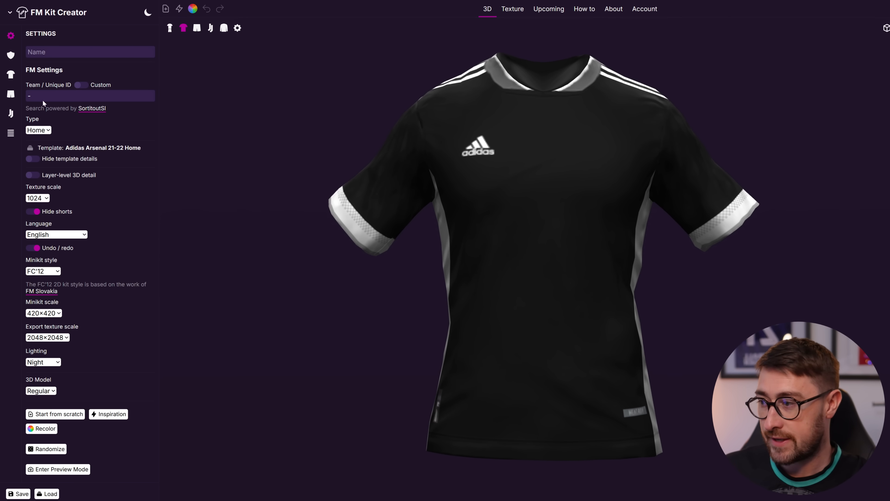
- Search the teams for "guangz" and assign Guangzhou as the kit's team
click(43, 98)
text(guan)
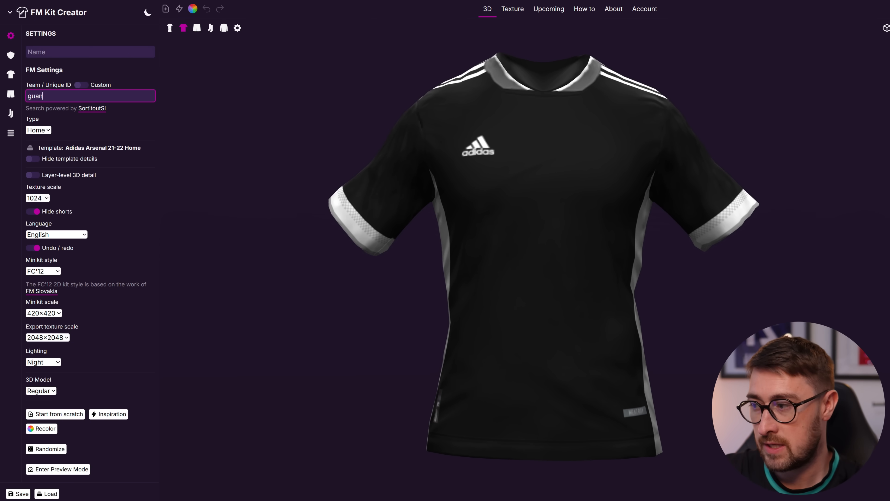
text(gz)
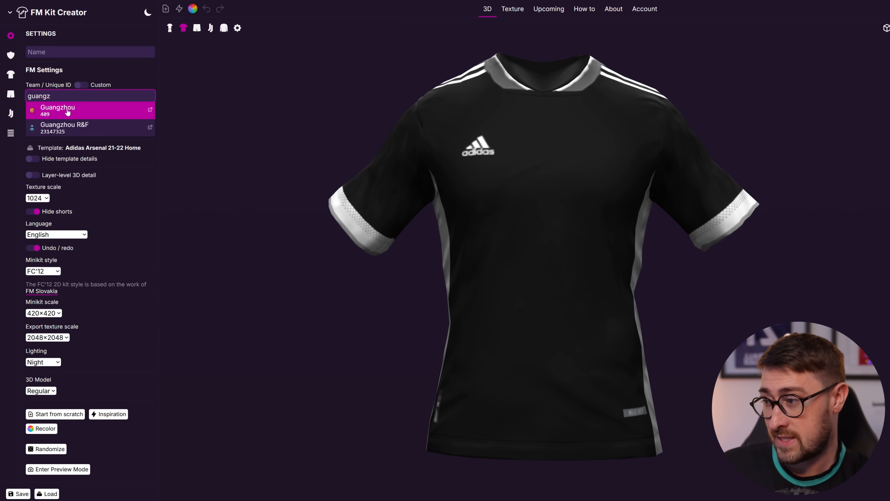
click(68, 112)
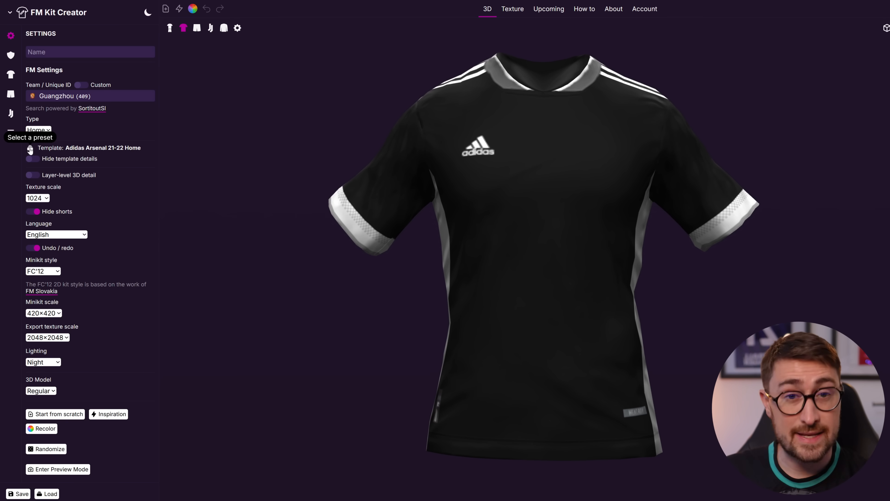
- Load the Nike Chelsea 24-25 Away template from the Nike presets and set the texture scale to 2048
click(30, 149)
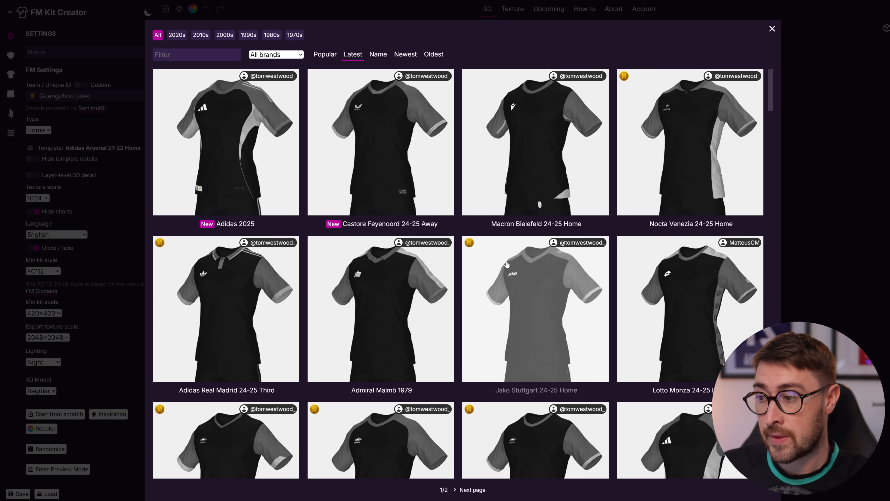
click(277, 55)
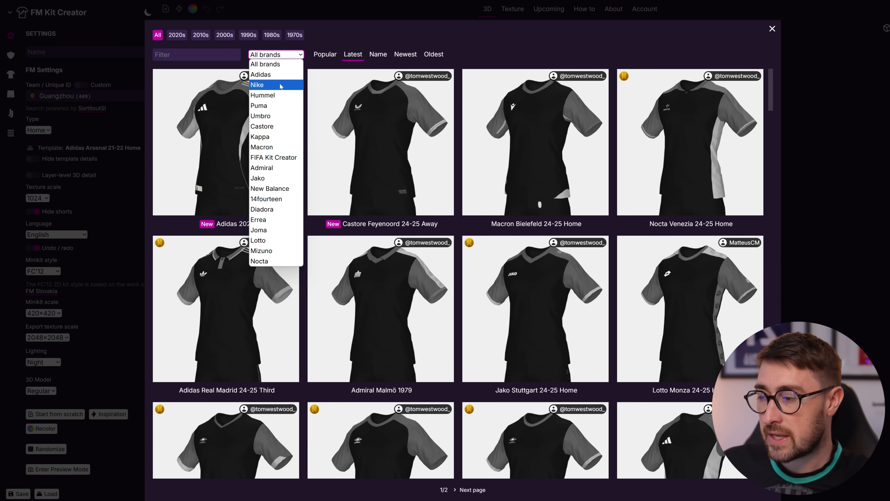
click(280, 87)
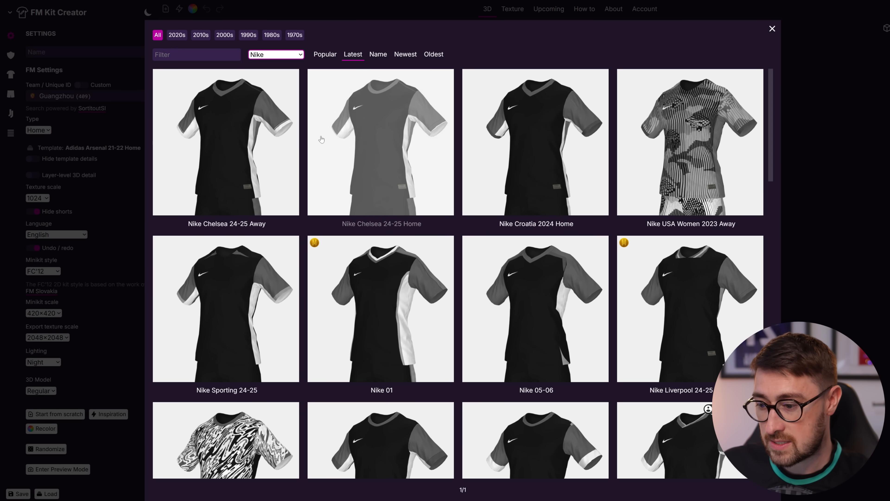
click(270, 147)
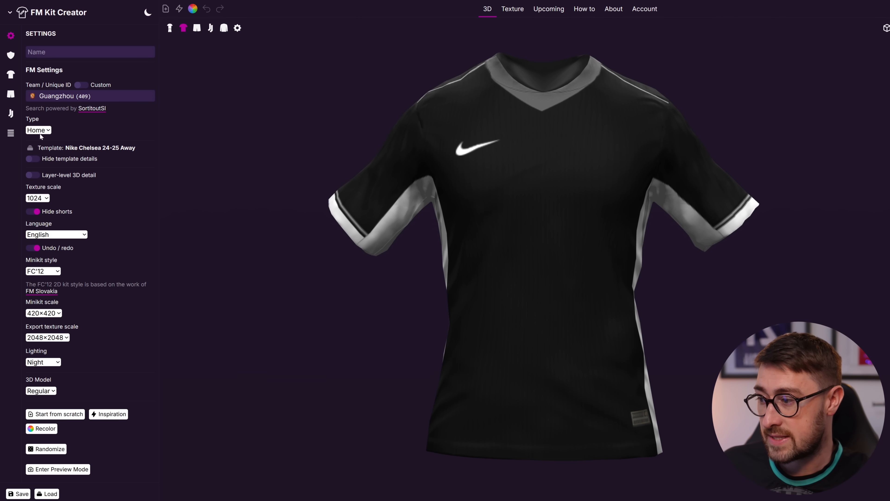
click(45, 198)
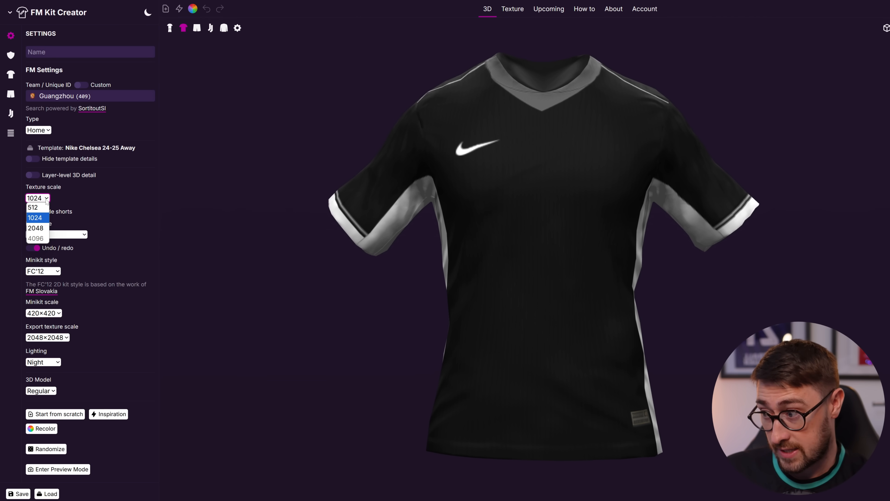
click(43, 228)
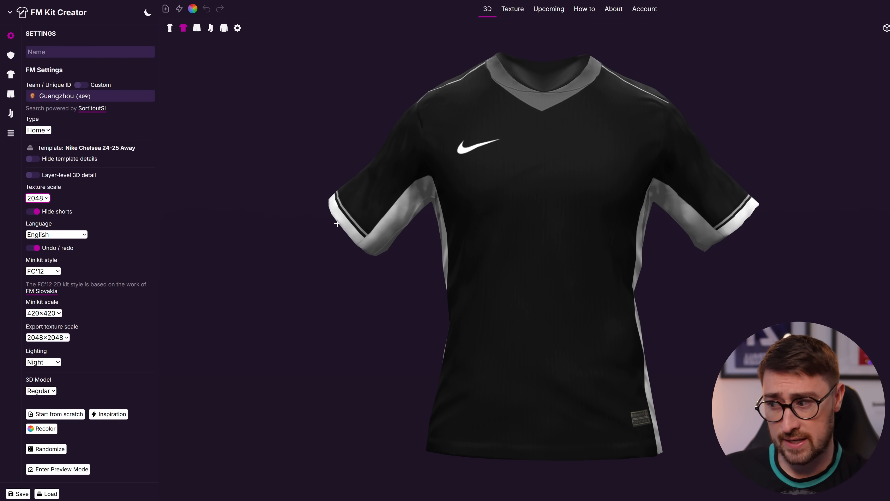
- Try the SS minikit style and return the setting to FC'12
click(45, 275)
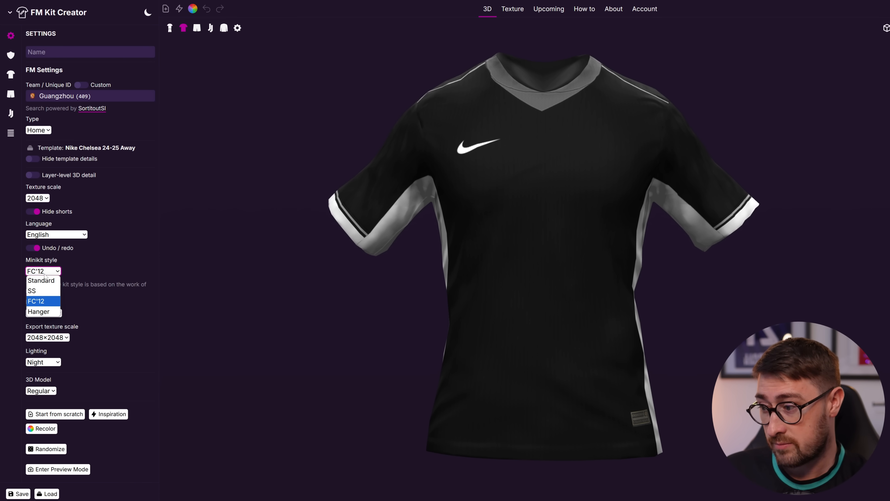
click(46, 294)
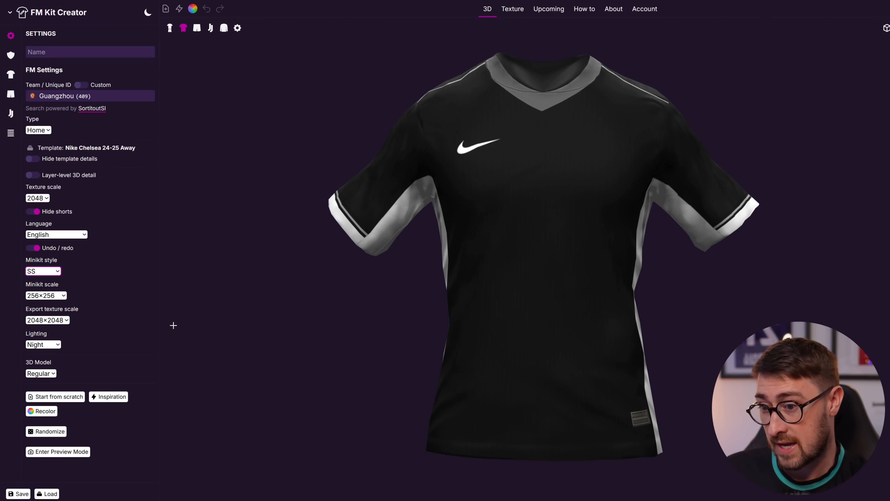
click(45, 275)
click(37, 300)
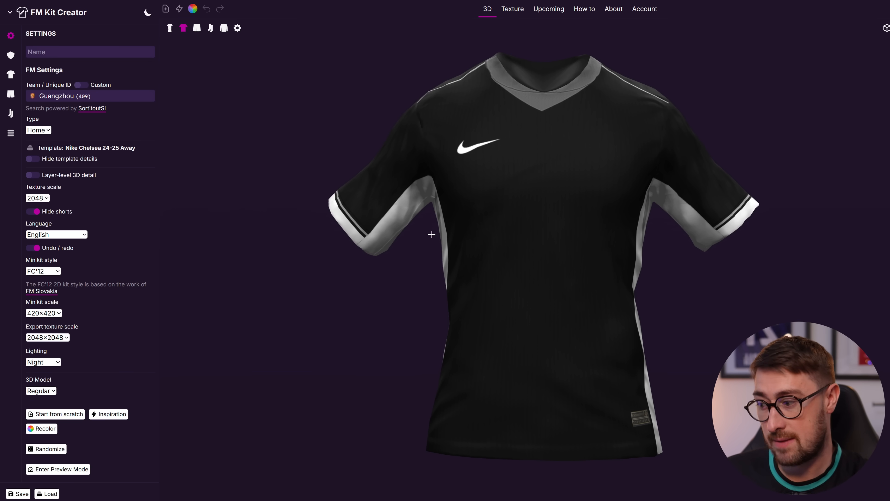
- Try the Default 2 lighting on the shirt and return the lighting to Night
click(45, 362)
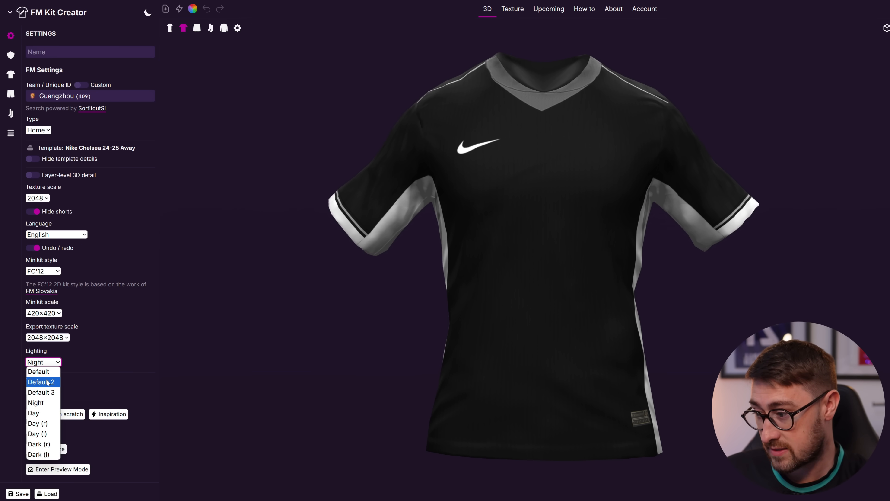
click(38, 382)
click(54, 362)
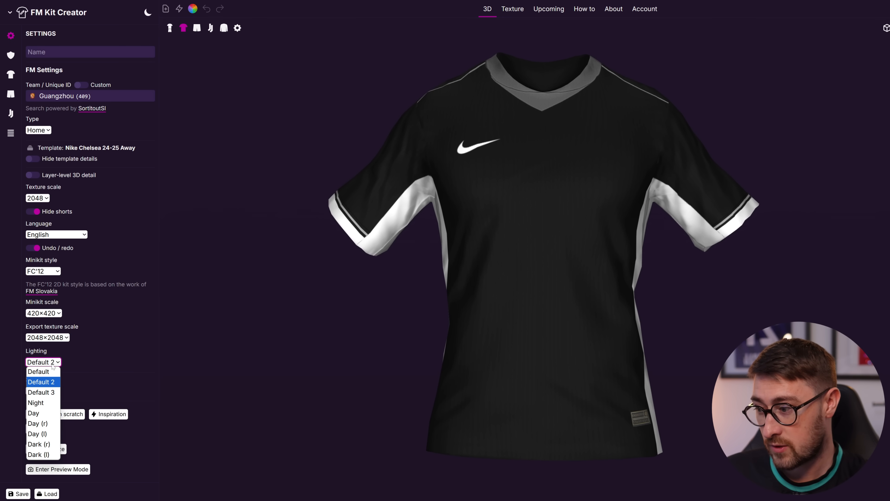
click(48, 385)
click(44, 365)
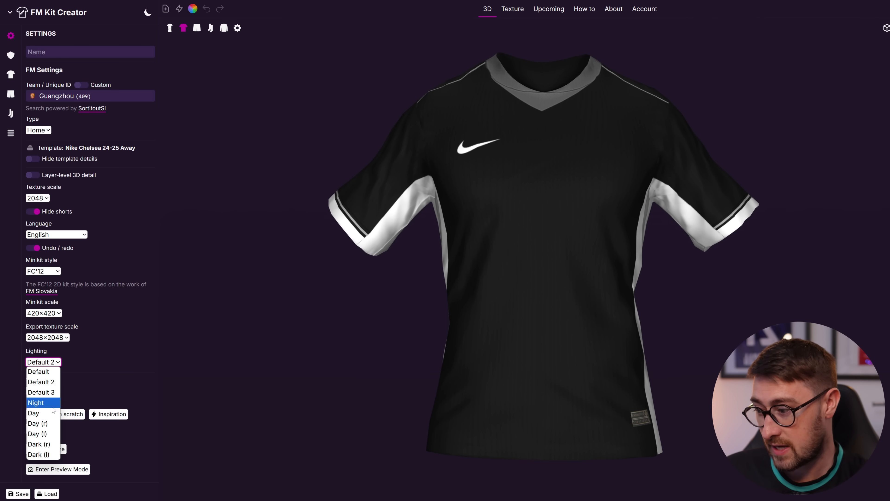
click(42, 411)
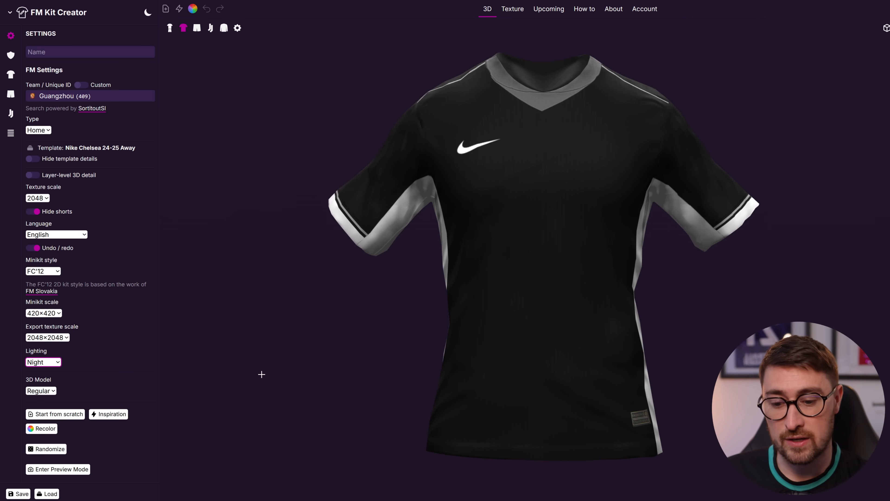
- Look through the brand logos available for the kit, keeping the current Nike logo
click(10, 55)
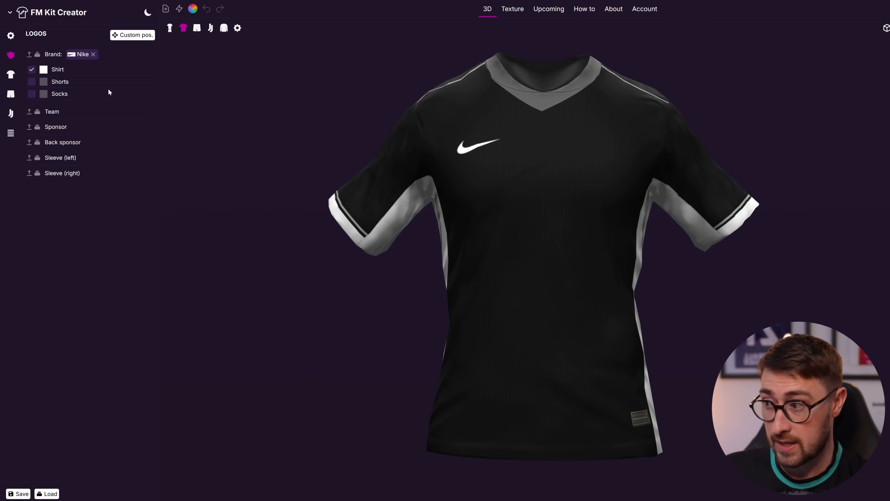
click(37, 55)
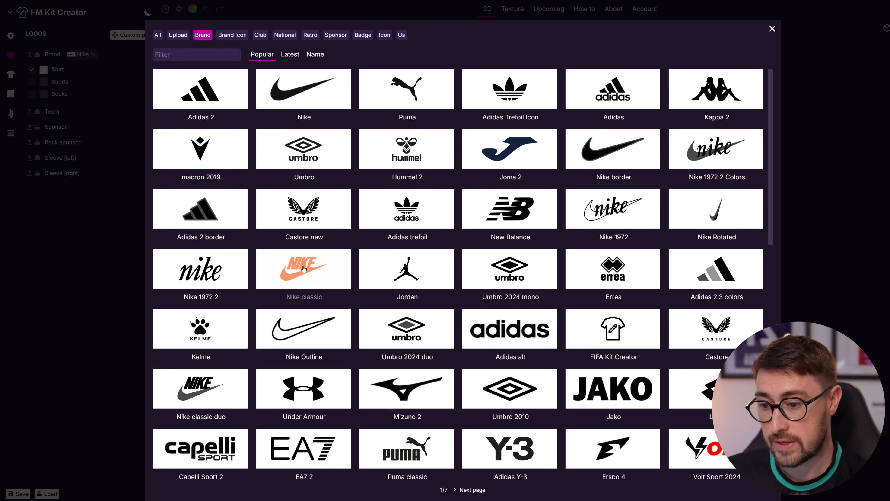
click(100, 239)
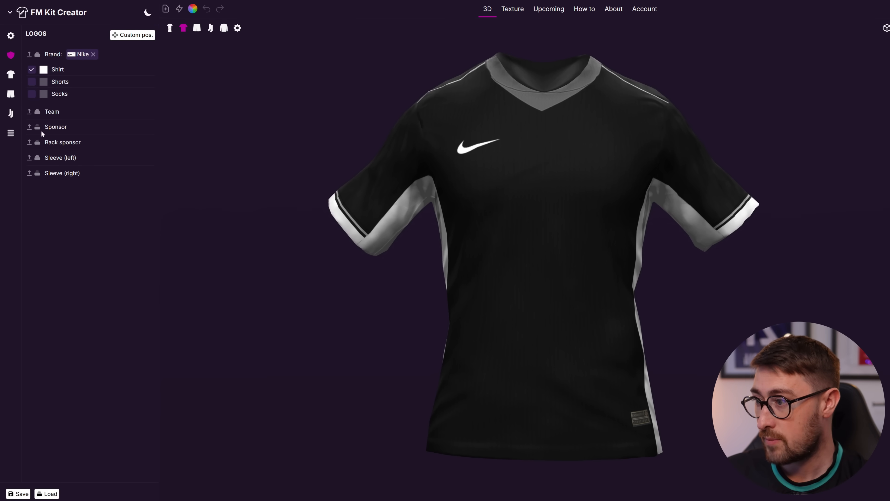
- Search the club logos for "guan" and add the Guangzhou Evergrande Taobao FC crest as the team logo
click(38, 113)
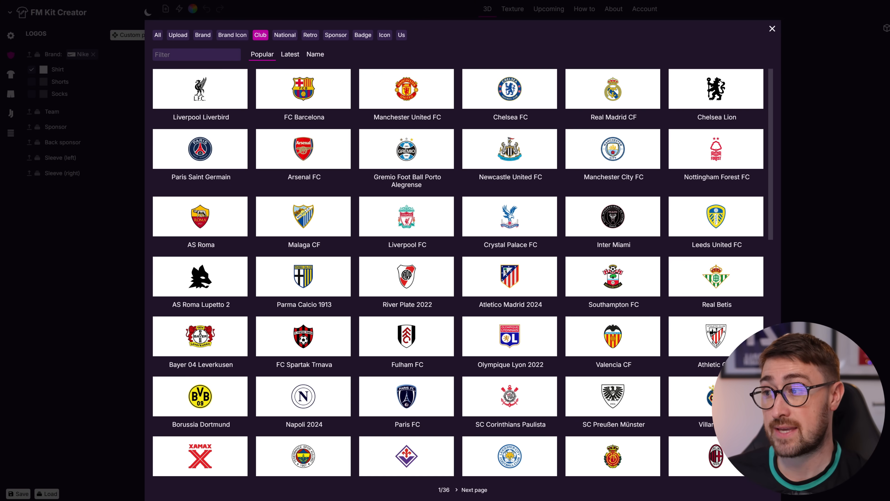
text(guan)
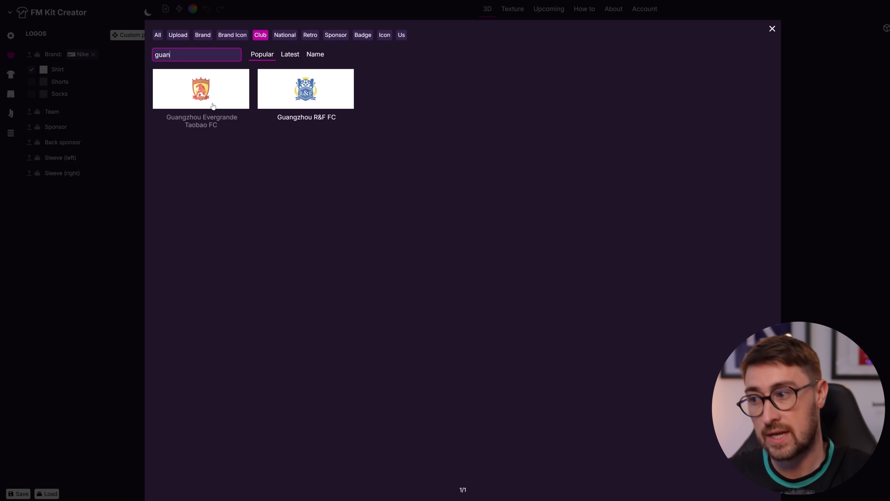
click(773, 29)
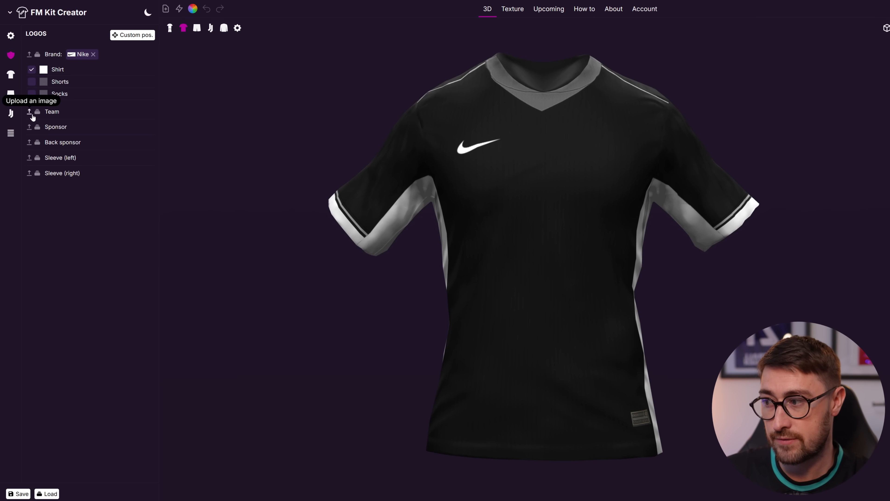
click(38, 112)
click(221, 93)
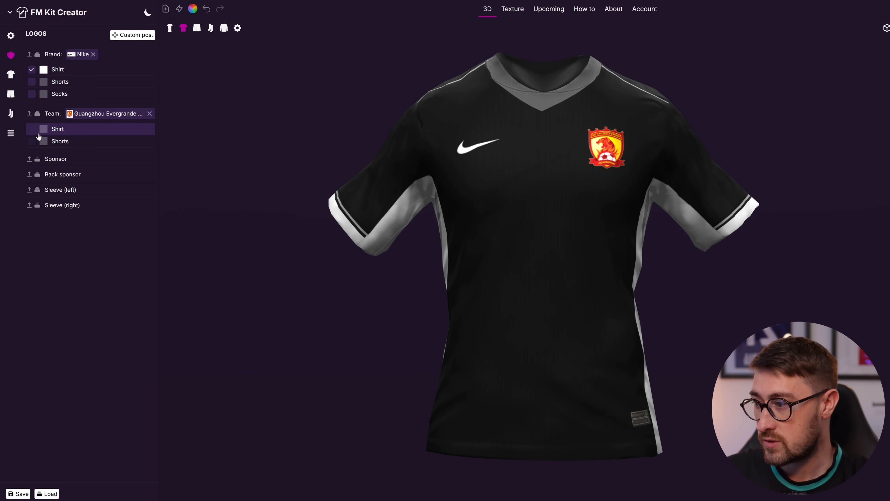
- Browse the sponsor logos and try a Hyundai back sponsor recoloured white, removing it from the shirt again
click(37, 158)
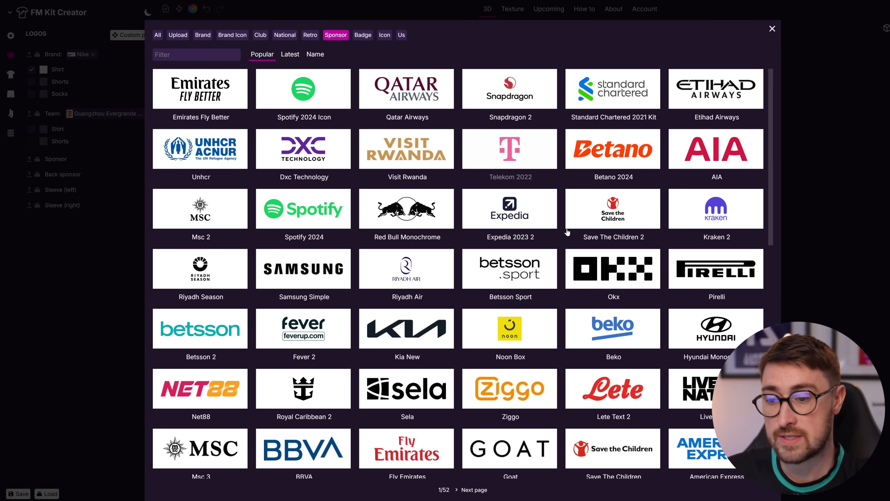
click(137, 253)
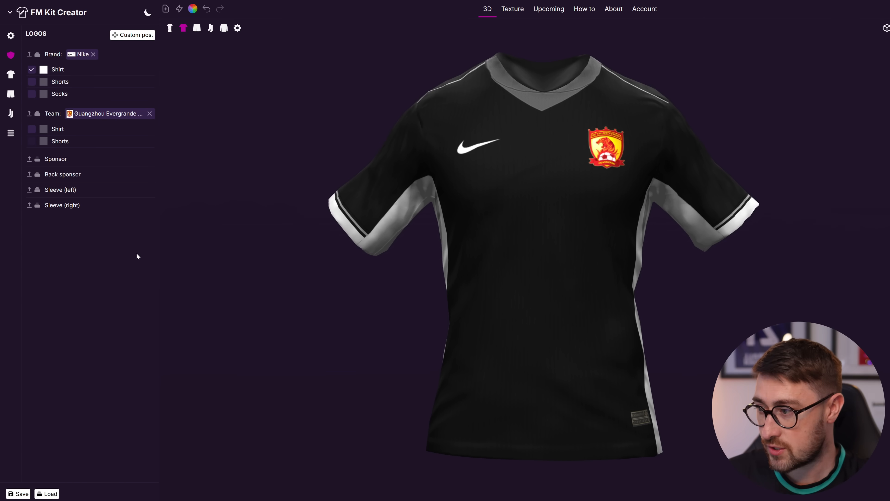
click(37, 176)
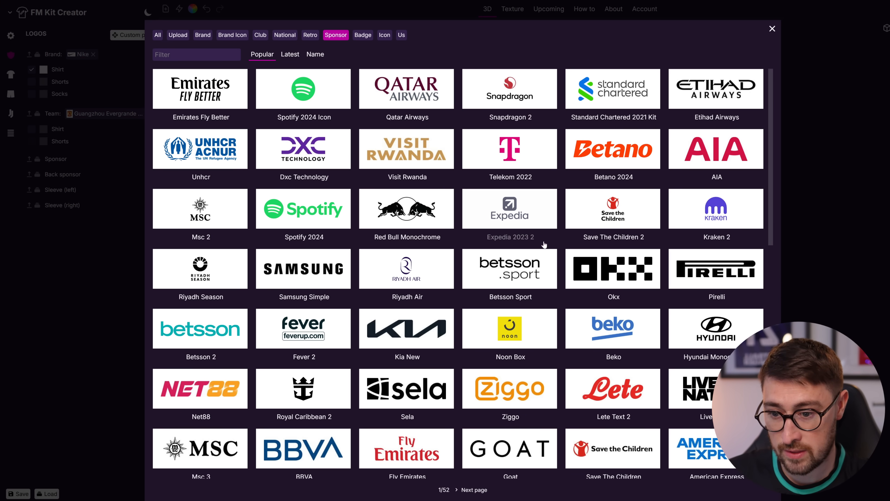
click(718, 318)
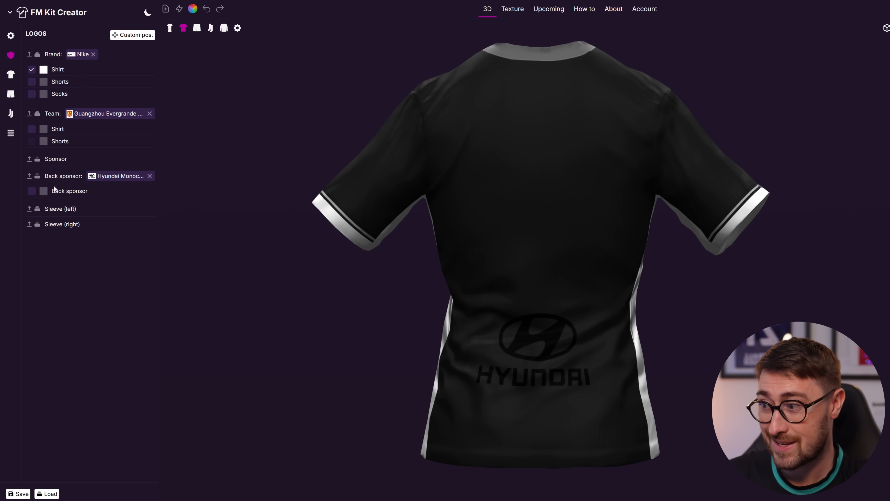
click(31, 190)
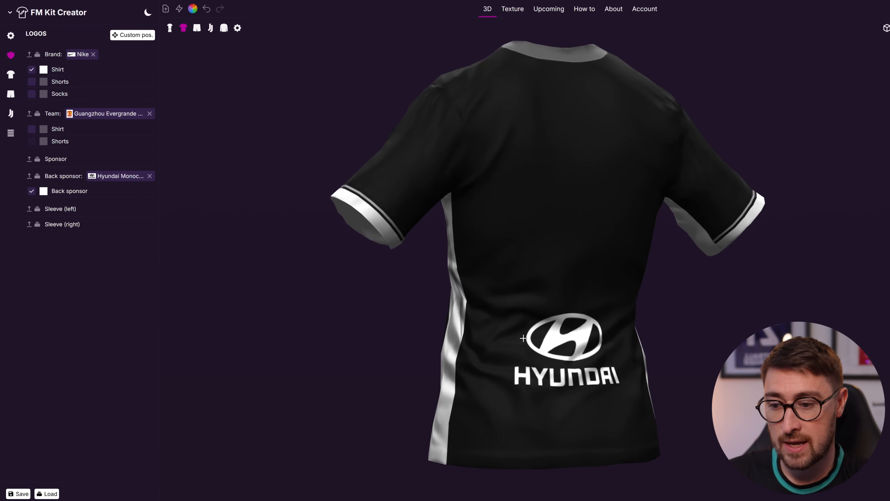
click(150, 176)
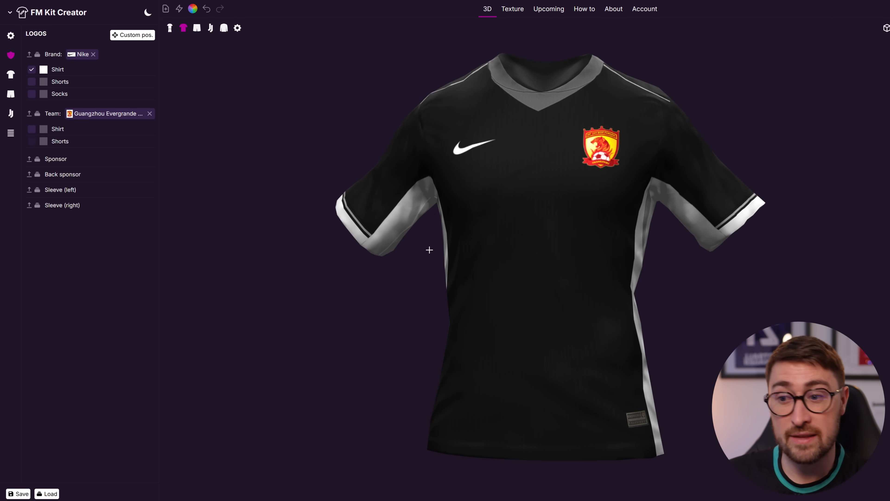
- Search the badges for "chin" and add the Chinese Super League 2 badge to the left sleeve
click(37, 189)
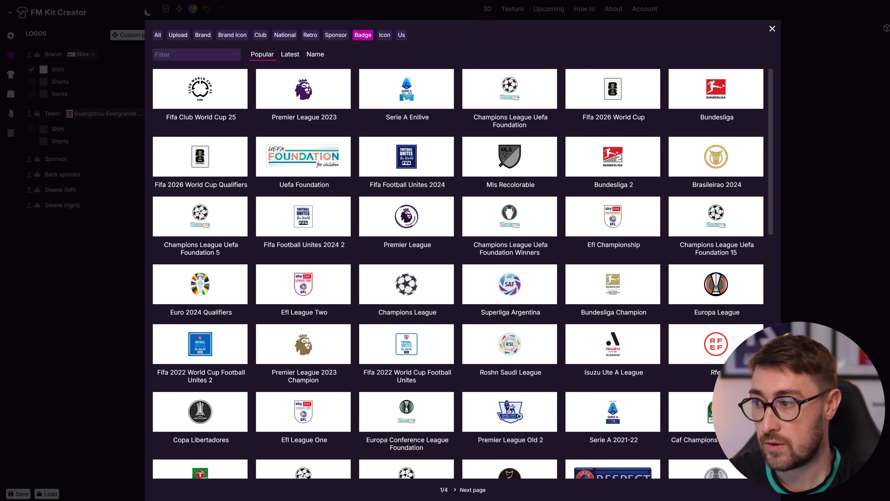
text(chin)
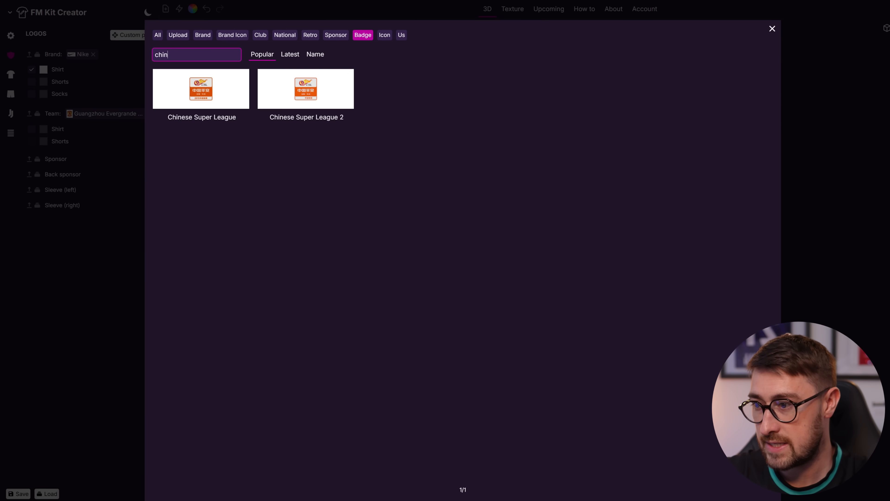
click(326, 98)
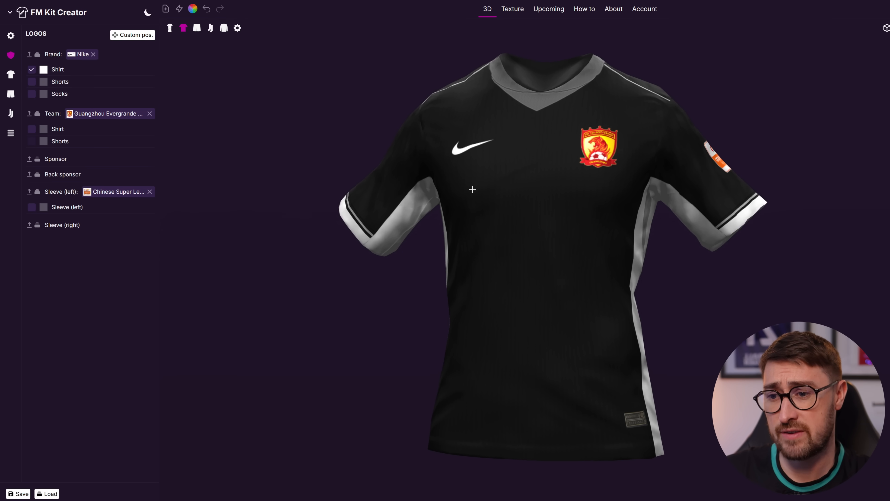
drag(472, 189, 411, 211)
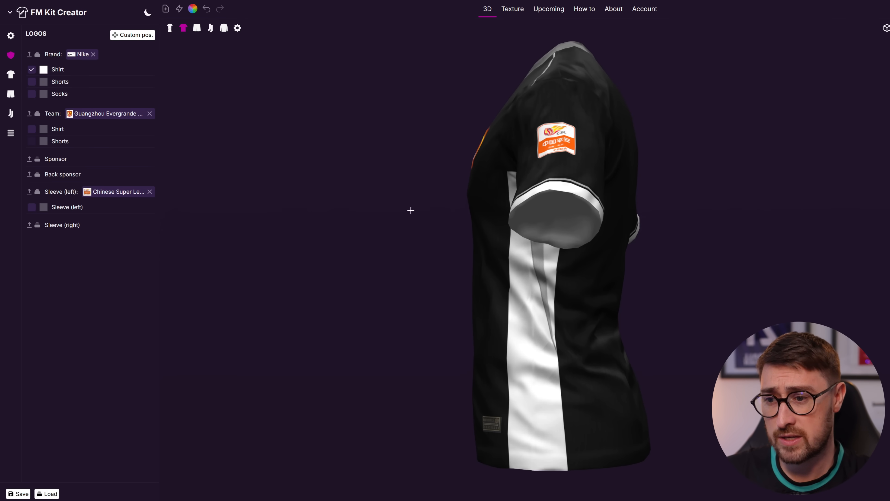
- Add the Chinese Super League badge to the right sleeve of the shirt
click(37, 225)
mouse_move(627, 255)
mouse_down()
mouse_move(588, 257)
mouse_move(640, 258)
mouse_move(636, 266)
mouse_up()
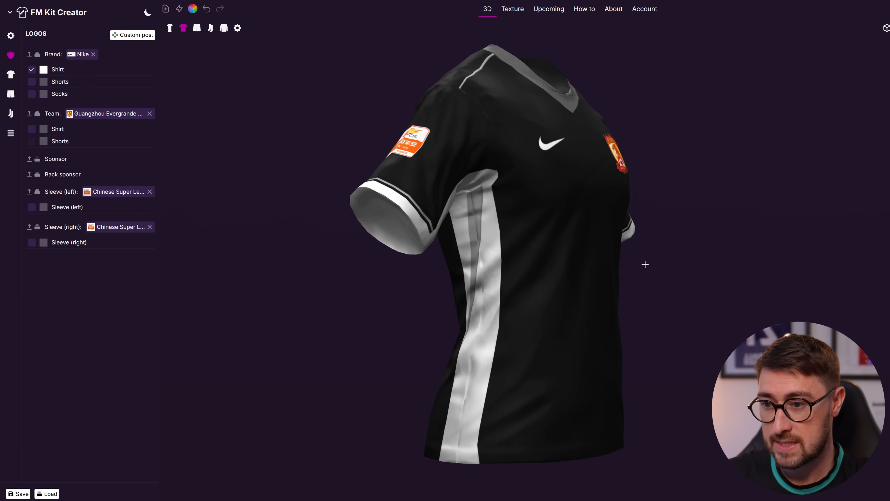
- Recolour the shirt's base layer dark red using the palette
click(11, 75)
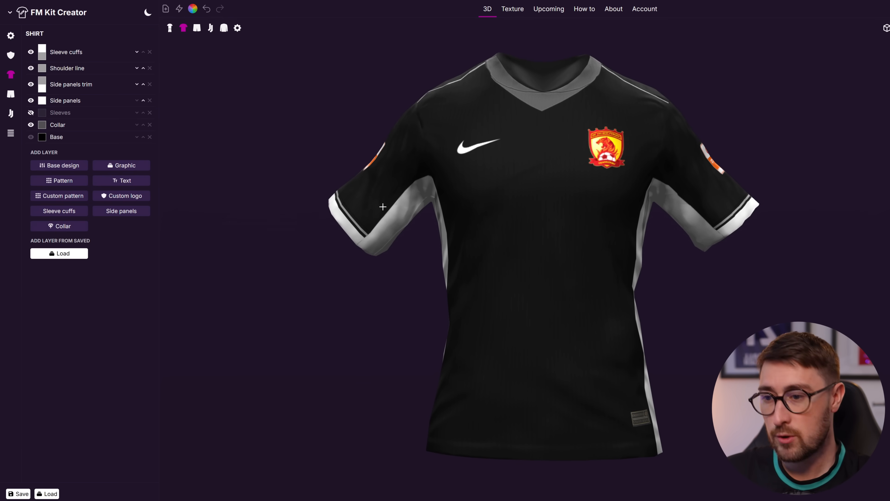
click(42, 137)
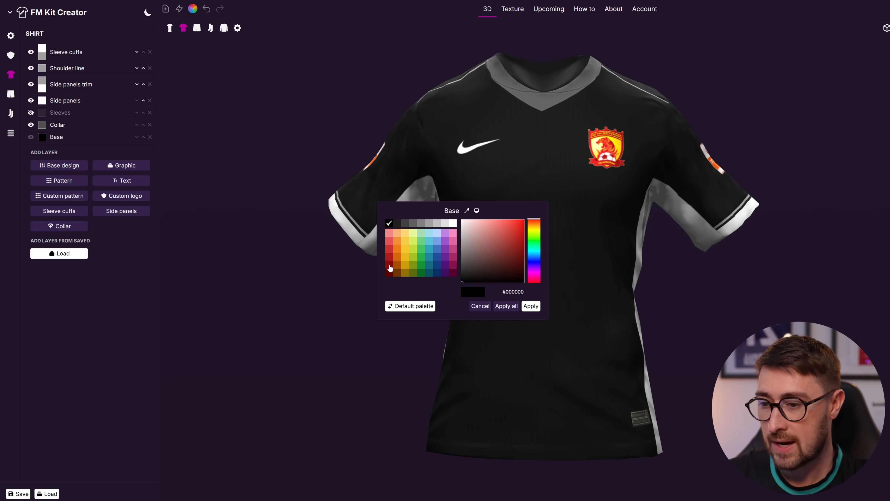
click(390, 266)
click(531, 306)
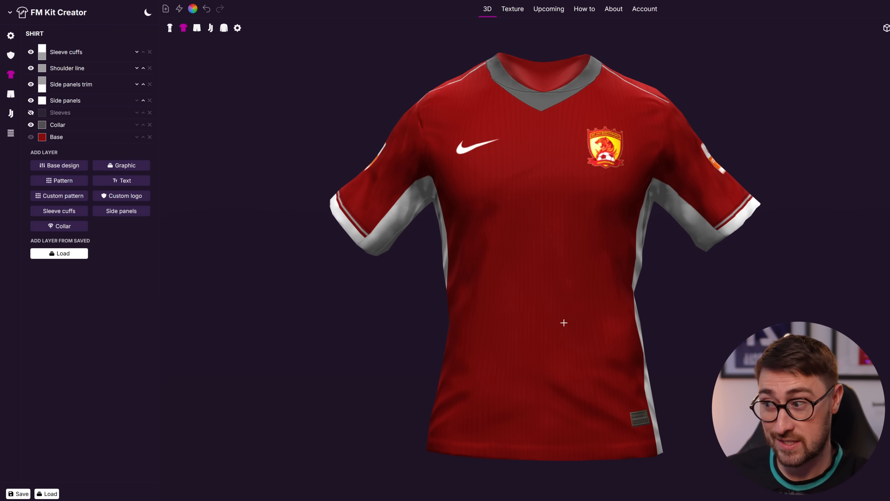
- Browse the latest shirt patterns and add the Mexico Olympics 21 Home pattern as a layer
click(70, 181)
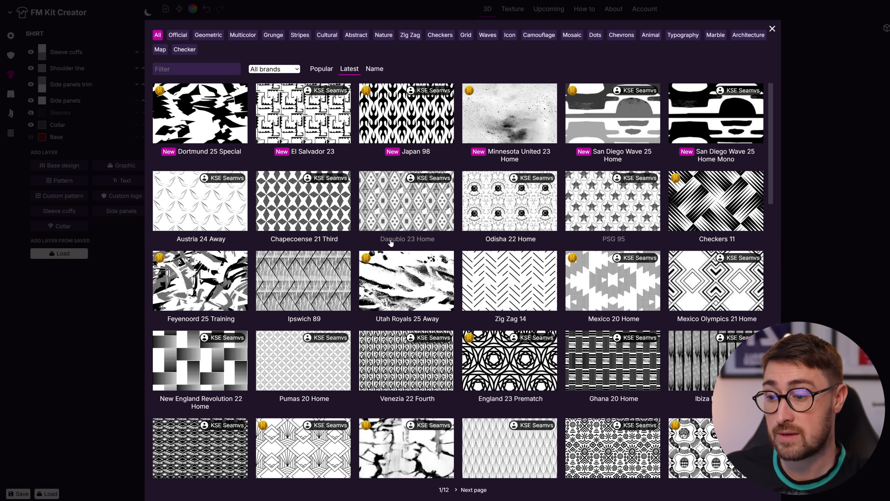
scroll(391, 242, down, 4)
scroll(391, 242, up, 3)
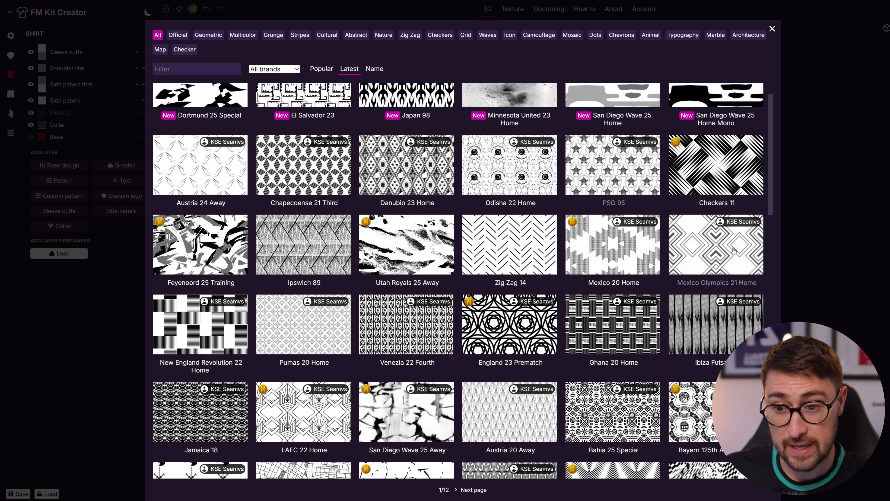
click(726, 262)
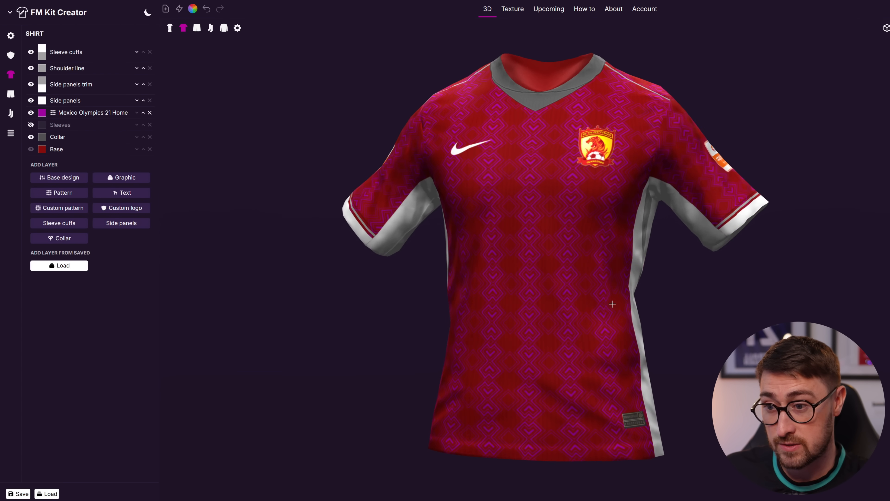
drag(613, 304, 615, 305)
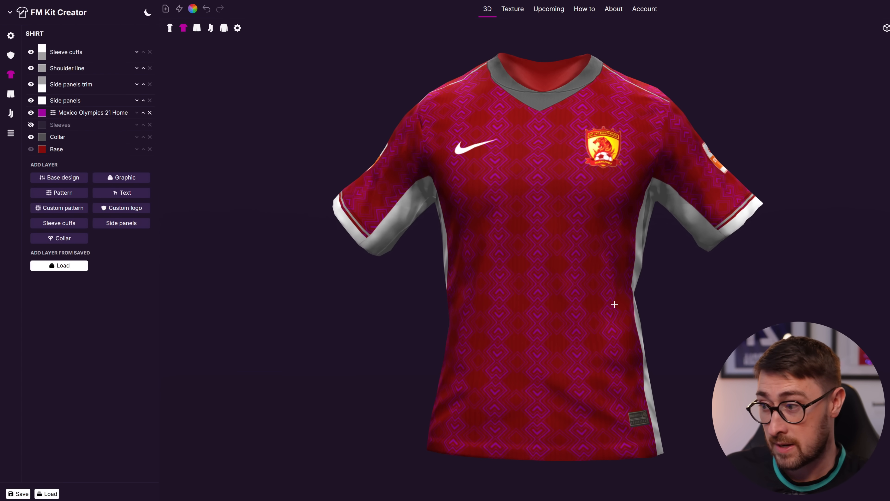
- Set the Mexico Olympics 21 Home pattern's colour to very dark red #4b0303
click(42, 114)
click(389, 272)
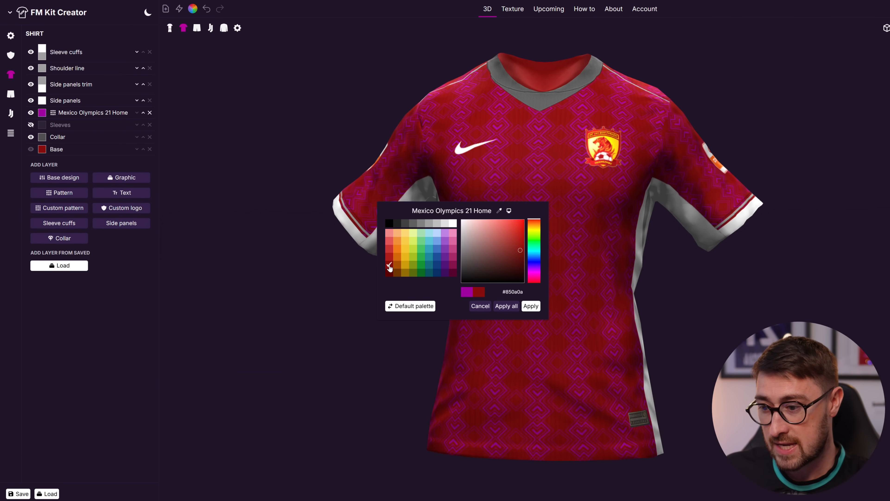
click(524, 262)
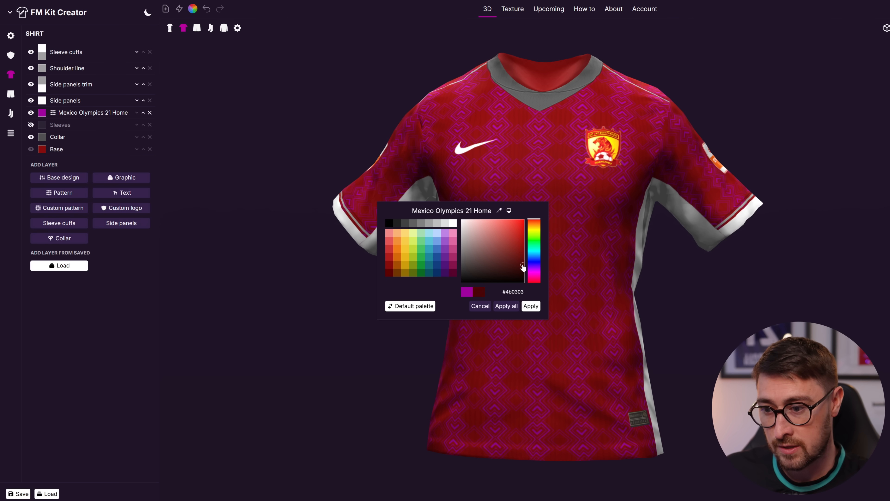
click(531, 306)
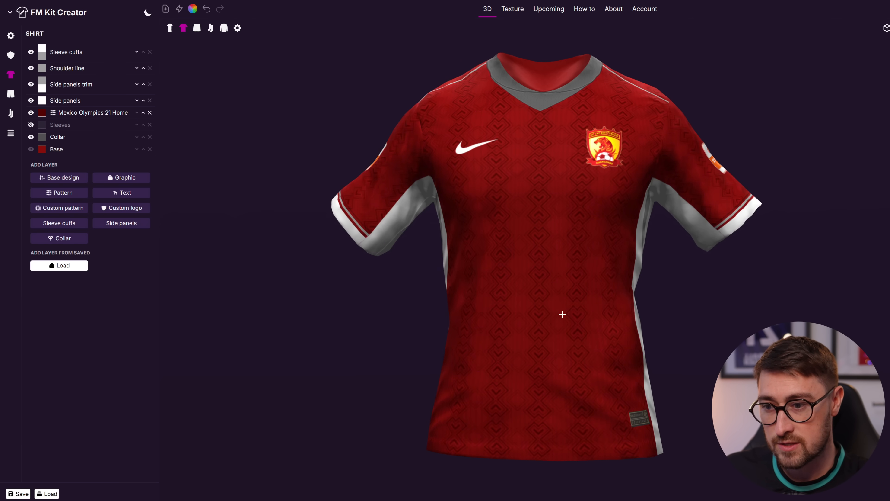
- Lower the opacity of the Mexico Olympics 21 Home pattern so it blends subtly into the red shirt
click(90, 120)
drag(153, 329, 118, 336)
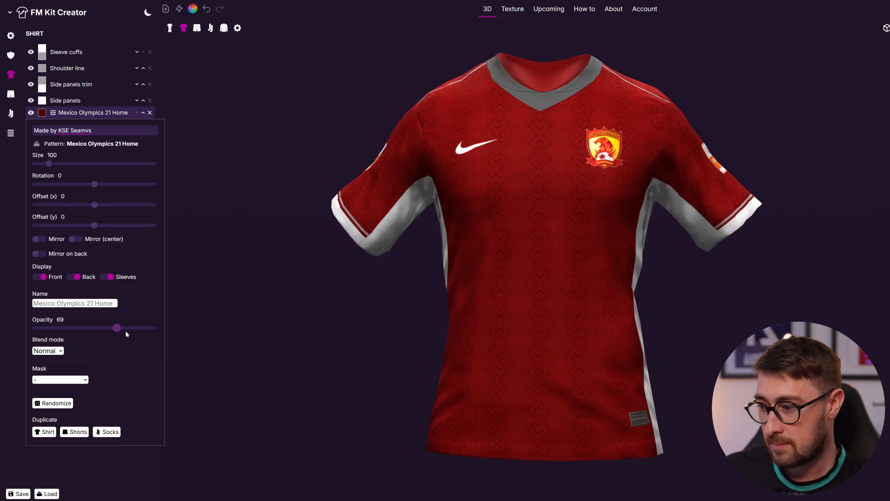
drag(116, 327, 90, 328)
drag(360, 325, 454, 322)
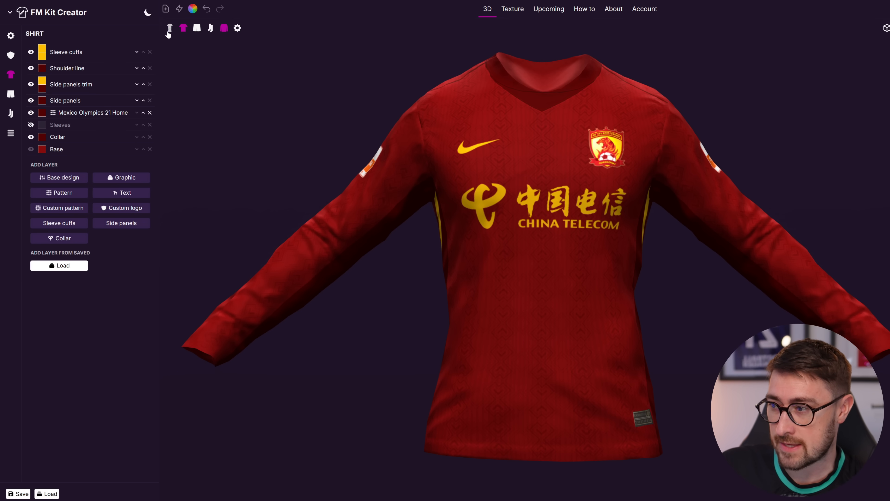
- Show the full kit, search the sponsor logos for "chin" and add China Telecon as the back sponsor
click(169, 29)
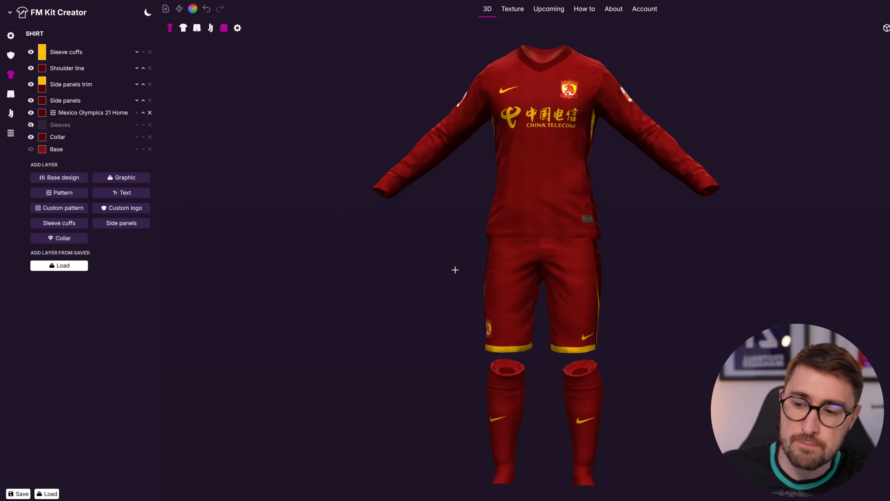
drag(575, 271, 562, 225)
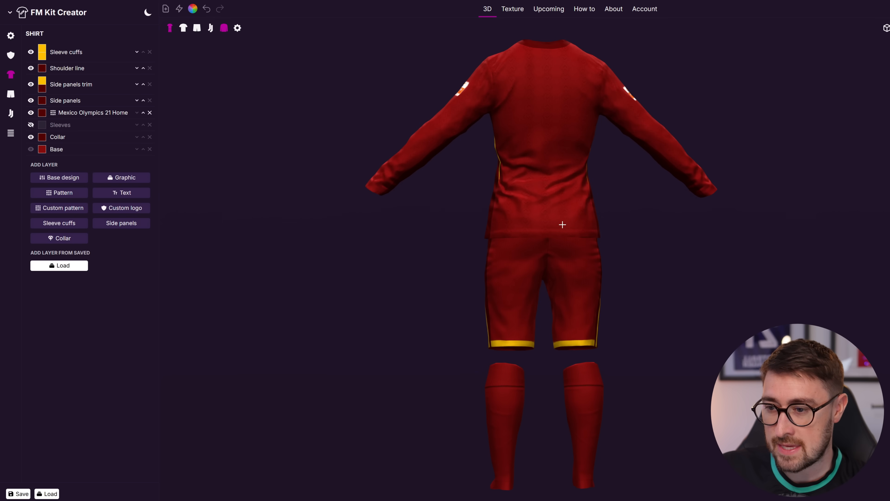
click(11, 55)
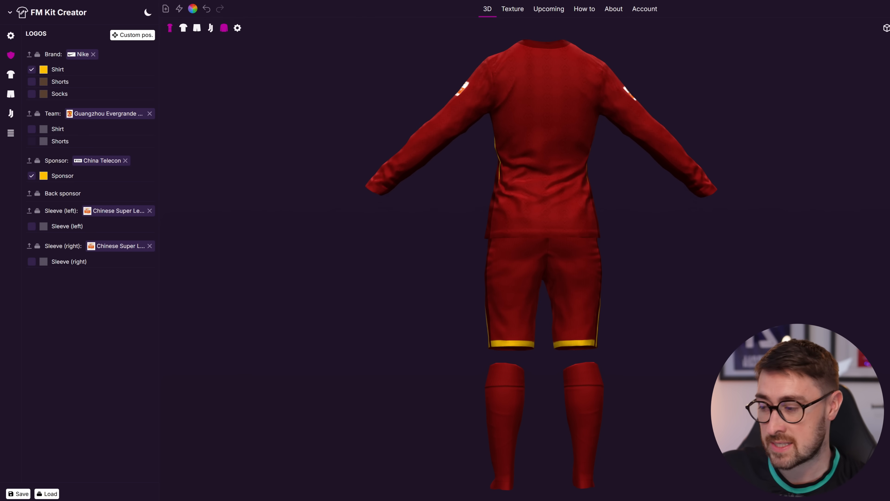
click(37, 194)
click(225, 55)
text(chin)
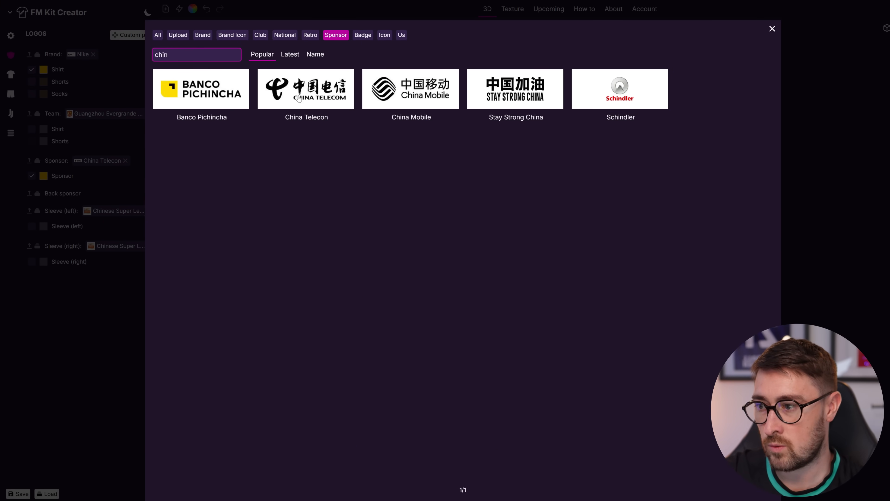
click(298, 98)
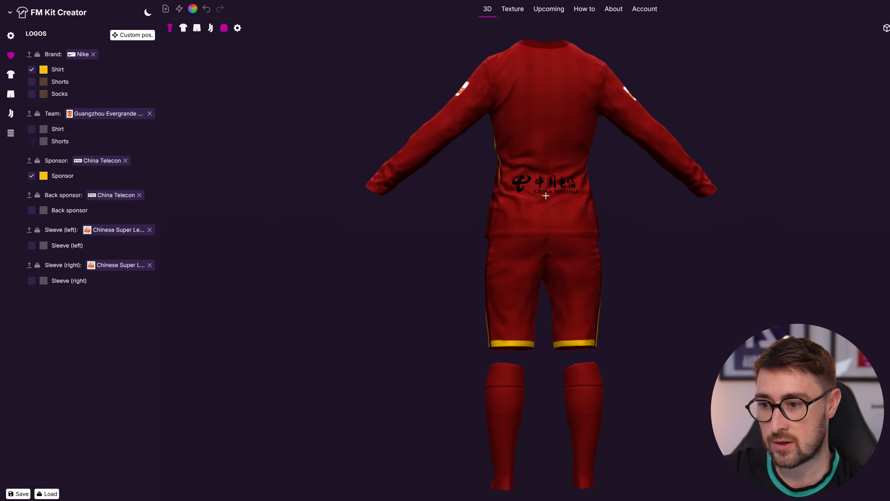
- Recolour the back sponsor logo with the kit's saved yellow
click(32, 210)
click(518, 184)
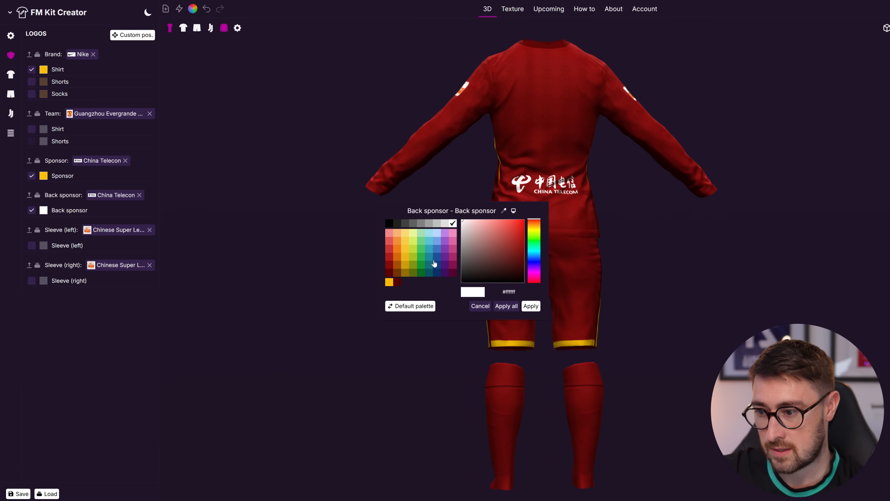
click(392, 282)
click(530, 304)
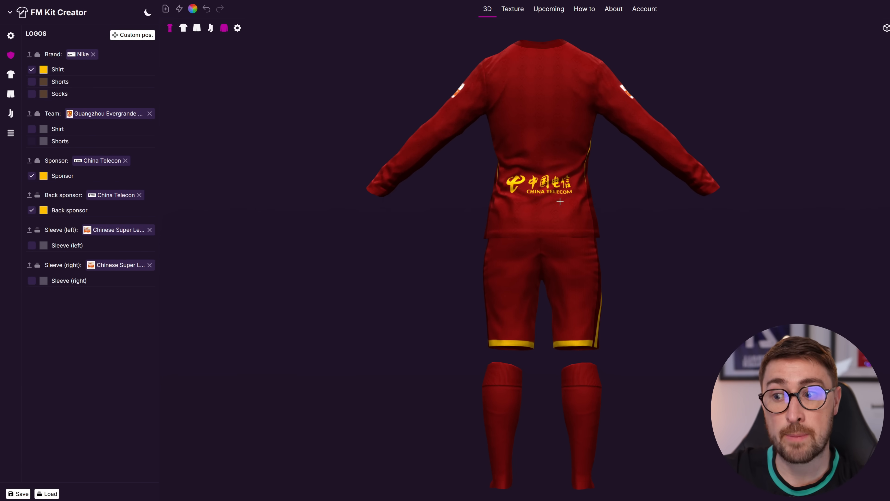
drag(561, 202, 607, 275)
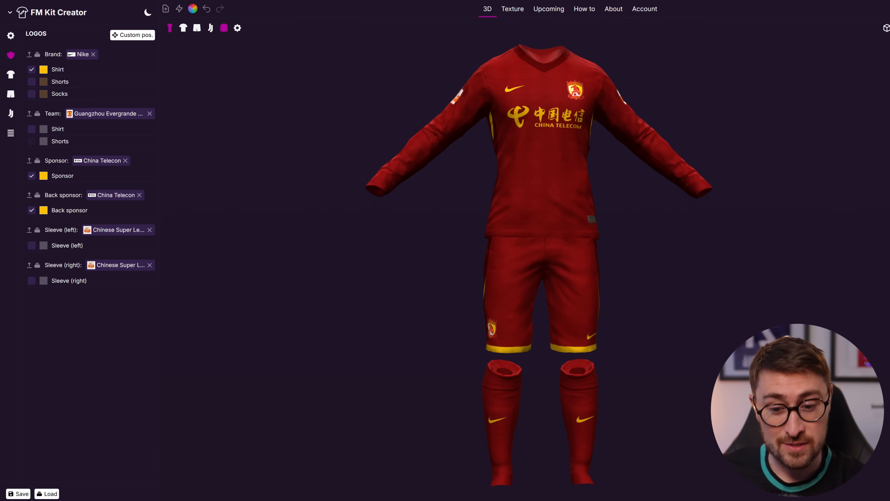
- Download the finished design for FM as a ZIP, with Guangzhou as the team and Home as the type
click(879, 494)
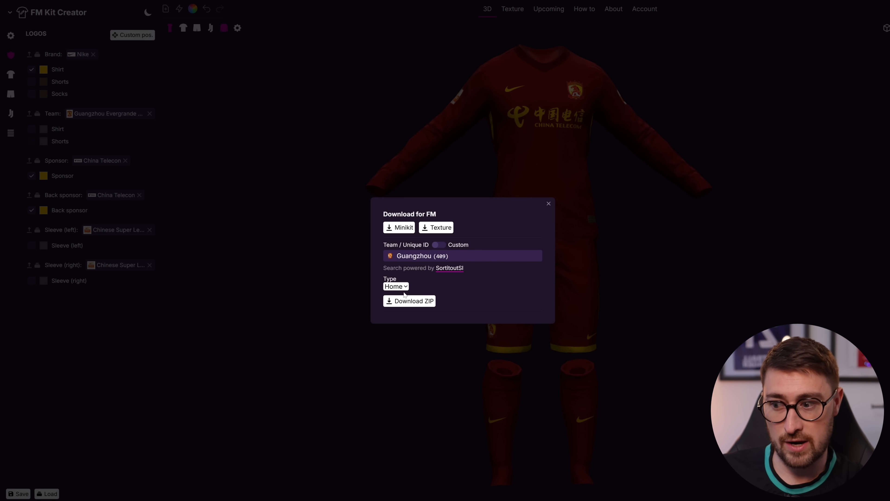
click(412, 303)
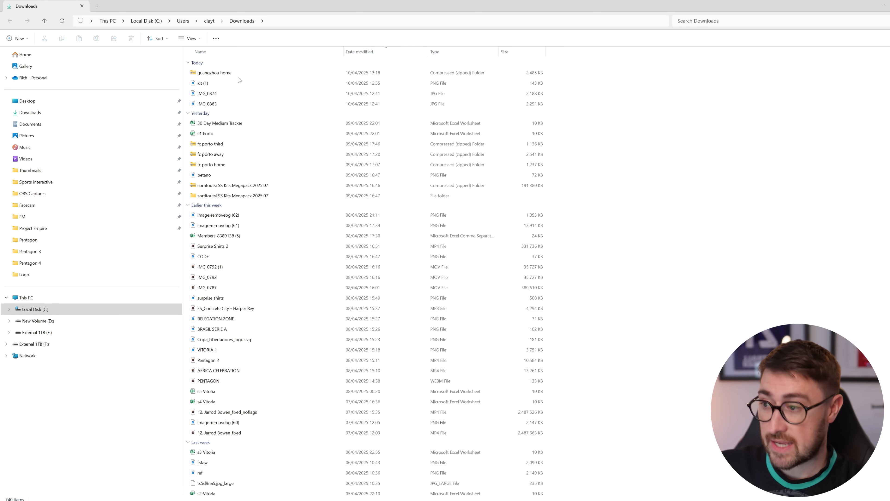
- In the Downloads folder, start extracting the "guangzhou home" archive and browse for a destination in Football Manager 2024's graphics\Kits folder
right_click(234, 75)
click(228, 75)
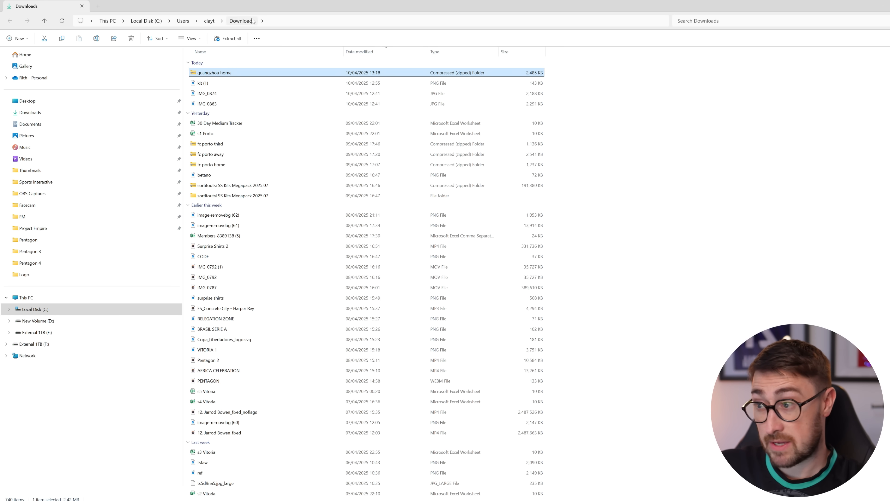
click(233, 40)
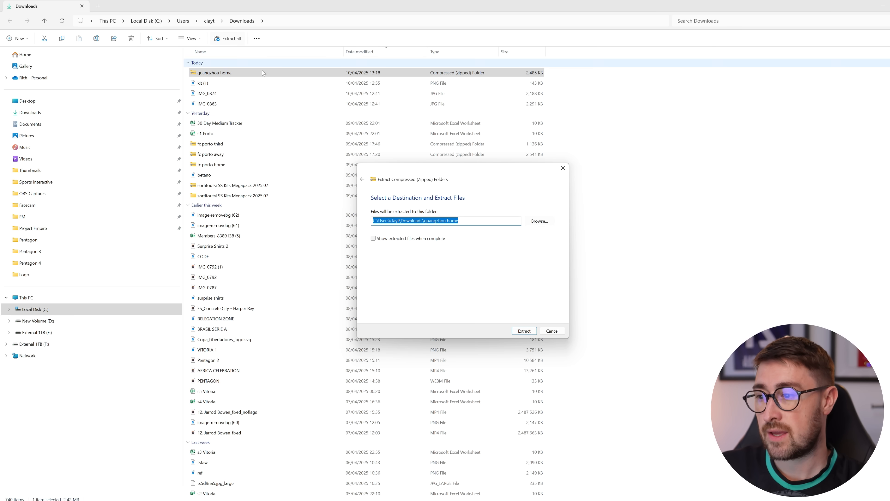
click(538, 224)
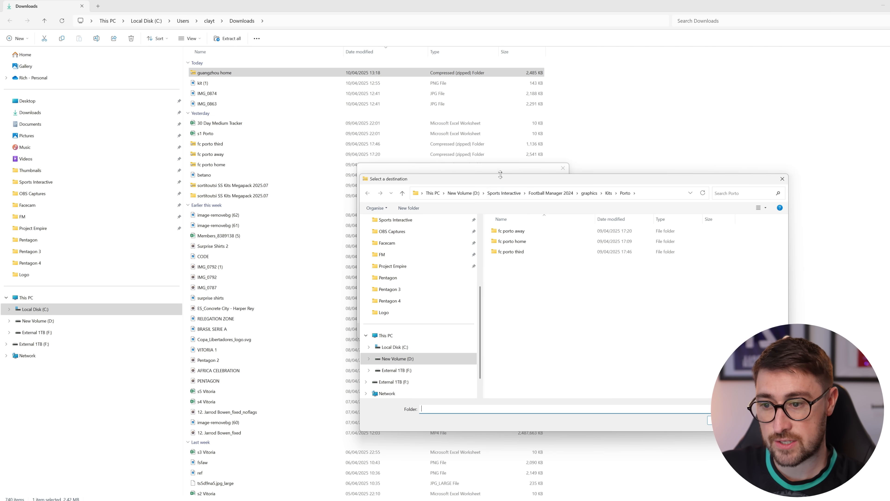
drag(501, 174, 363, 119)
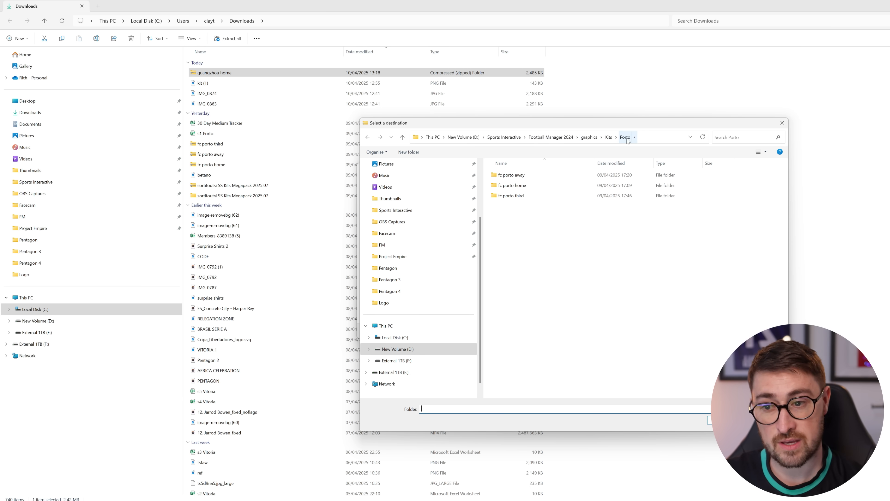
click(609, 137)
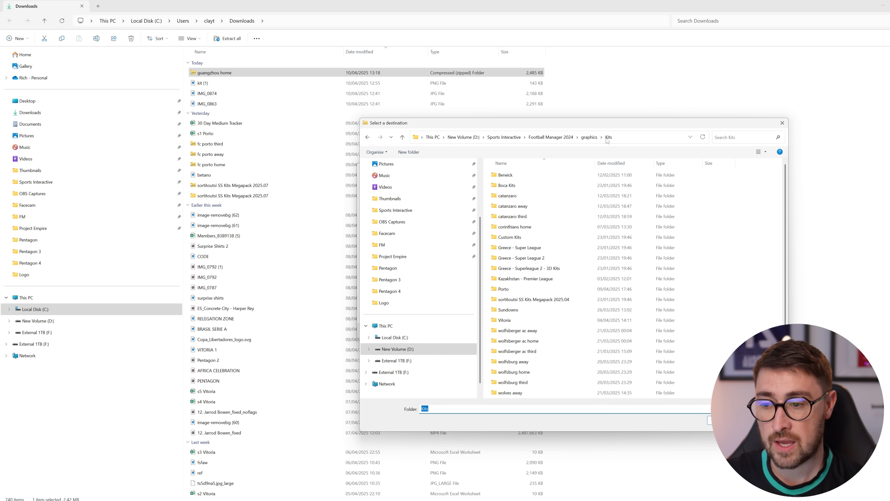
- Create a folder named Guangzhou inside Kits and choose it as the extraction destination
right_click(768, 313)
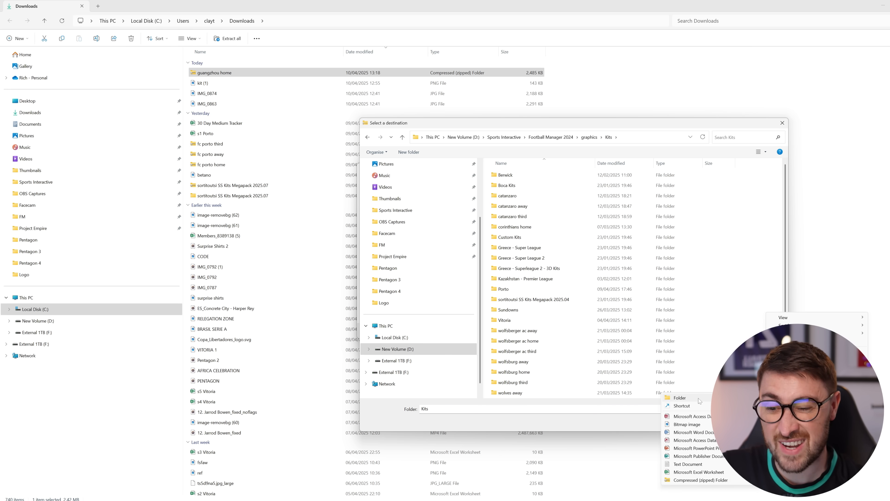
click(698, 398)
text(G)
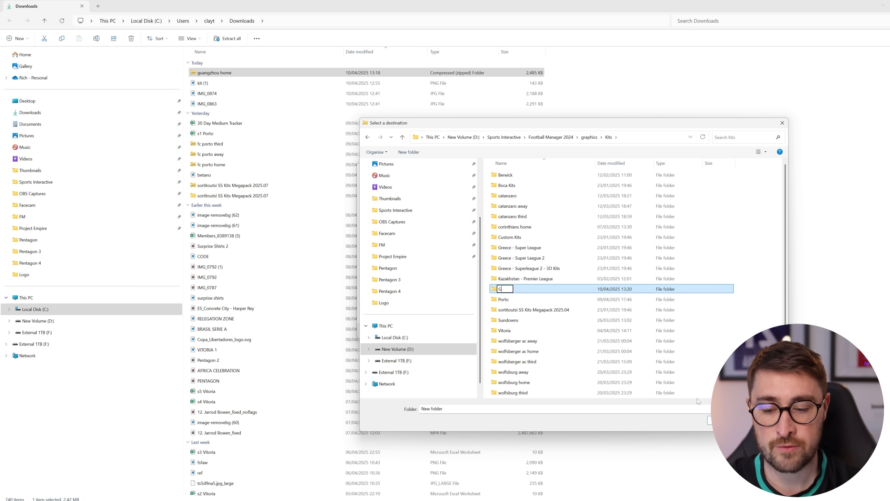
text(uang)
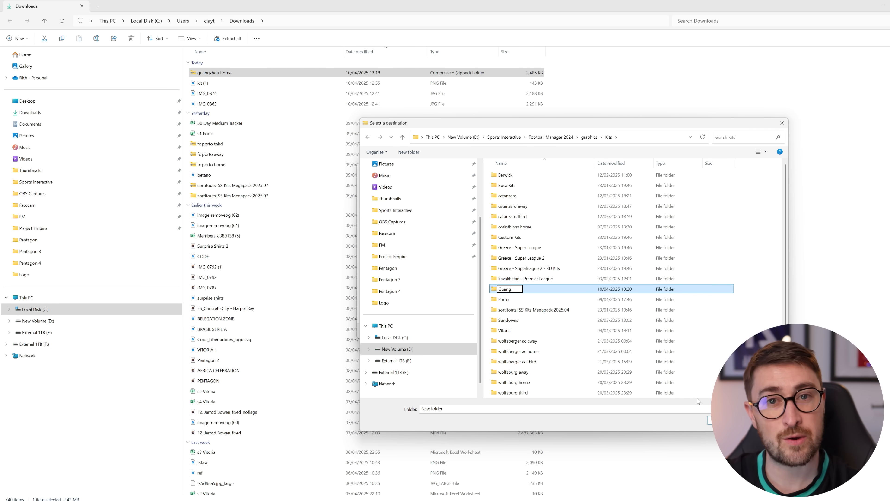
text(zhou)
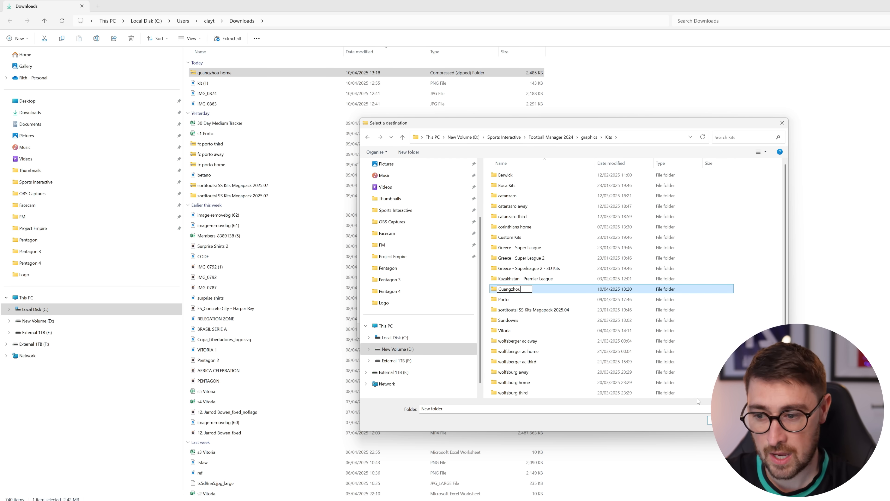
key(Return)
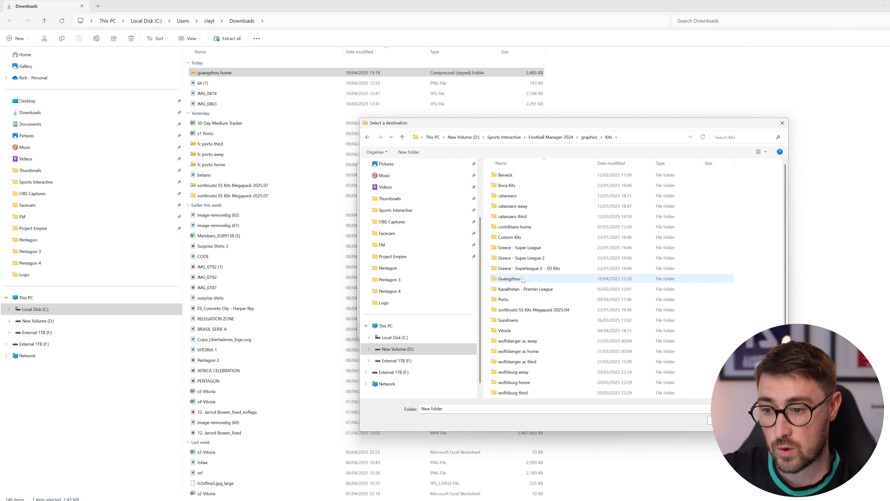
double_click(522, 279)
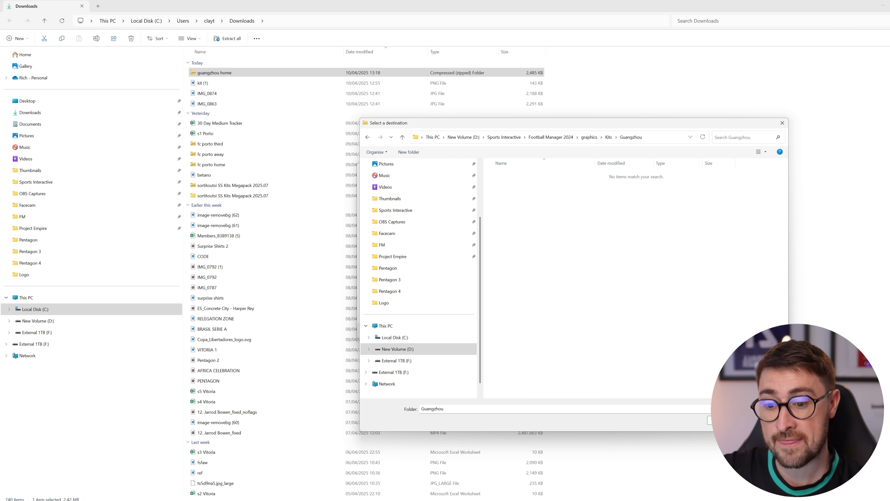
click(726, 421)
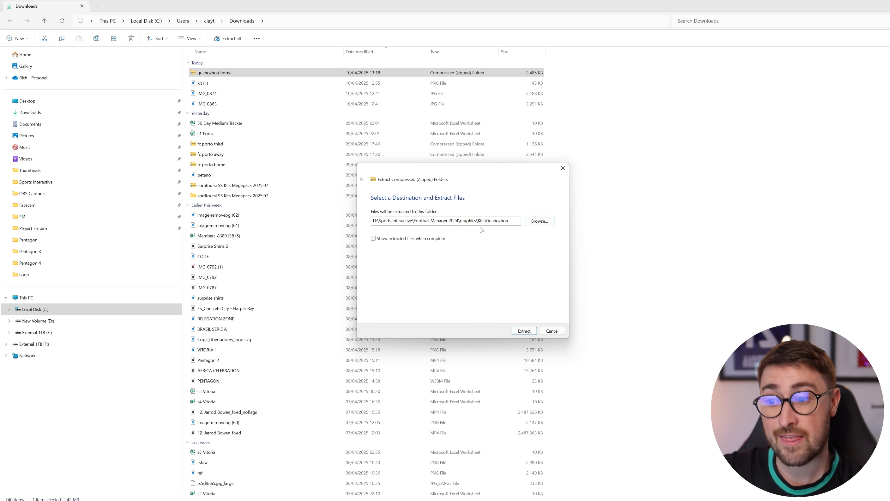
- Extract the archive into the Guangzhou kits folder and open the extracted "guangzhou home" folder
click(524, 331)
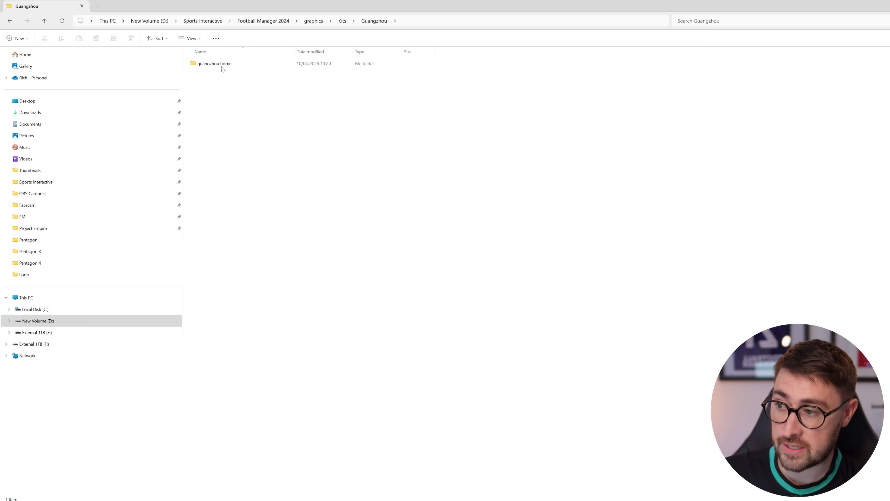
double_click(238, 64)
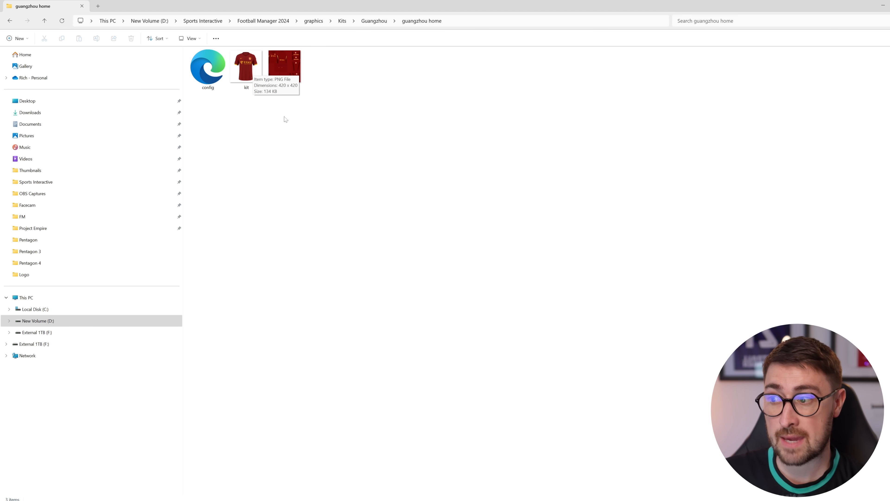
- Open the config file to examine the team ID in the kit mapping line, and close it without editing
double_click(211, 73)
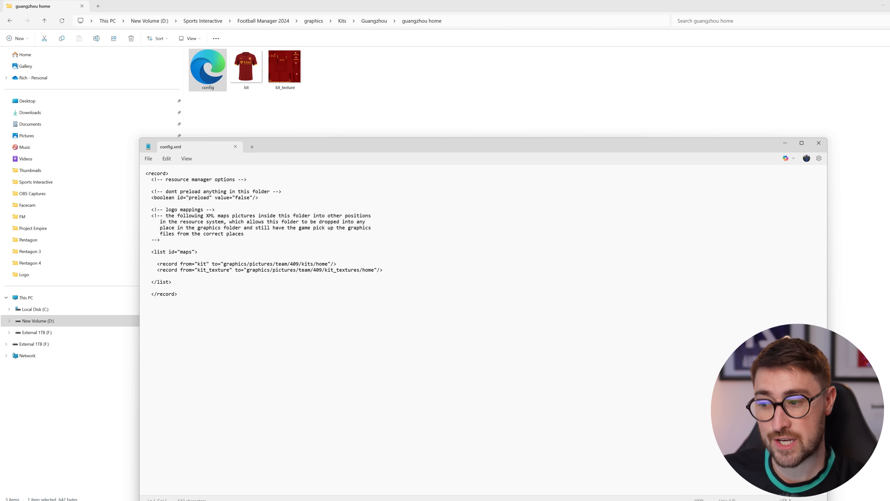
drag(284, 264, 293, 264)
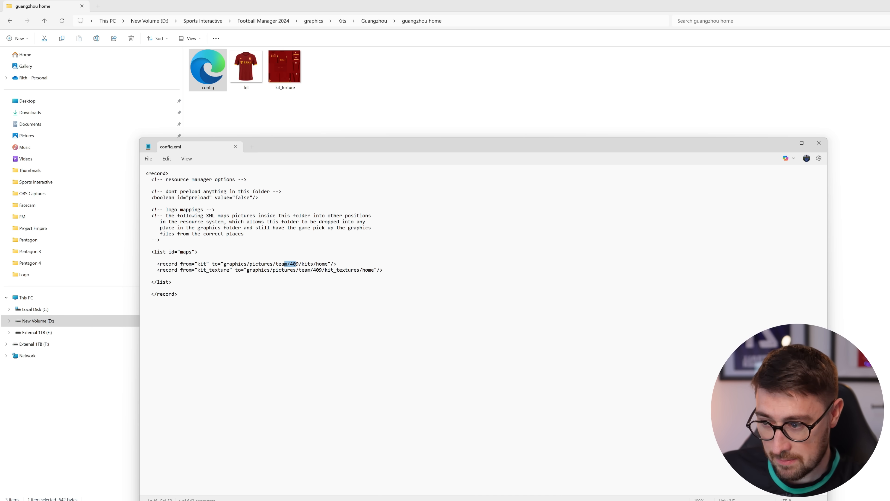
click(300, 265)
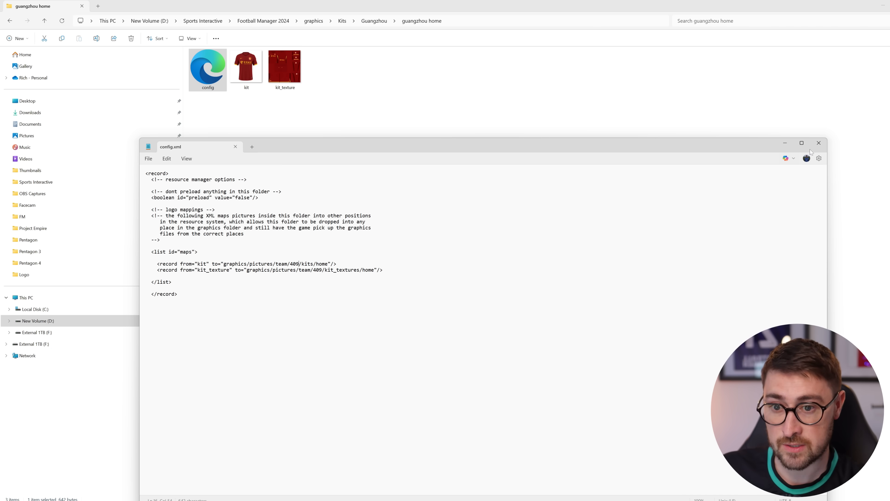
click(820, 143)
click(365, 227)
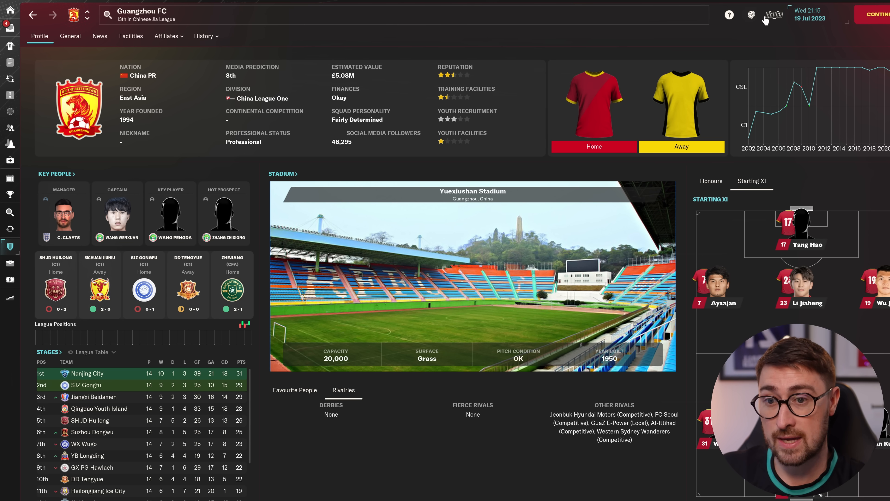
- In Football Manager 2024's Preferences, clear the cached skin and layout data and reload the skin
click(773, 16)
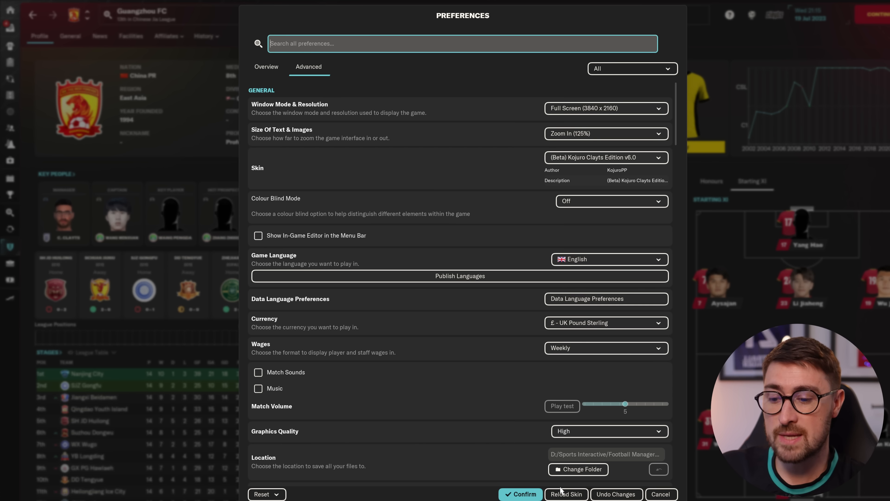
click(267, 494)
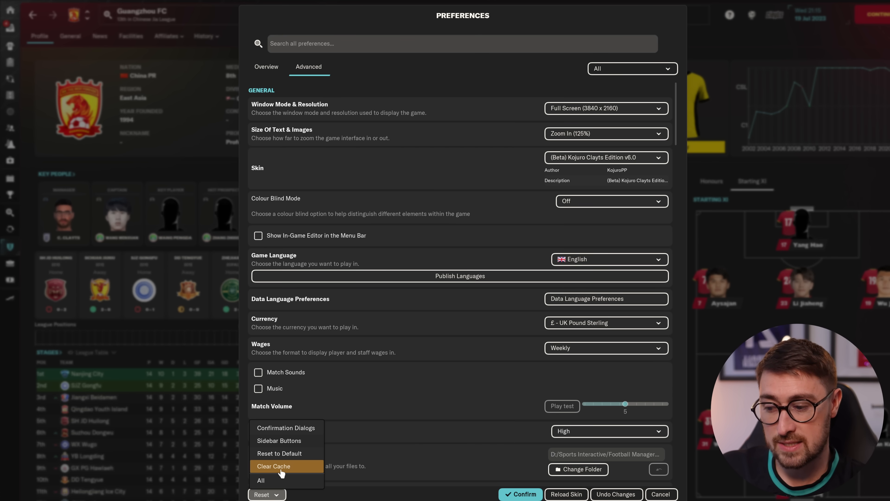
click(282, 467)
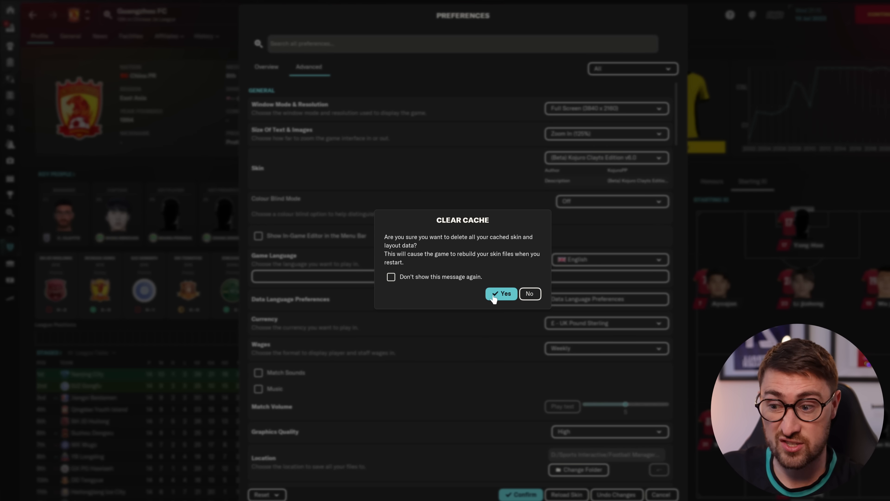
click(495, 297)
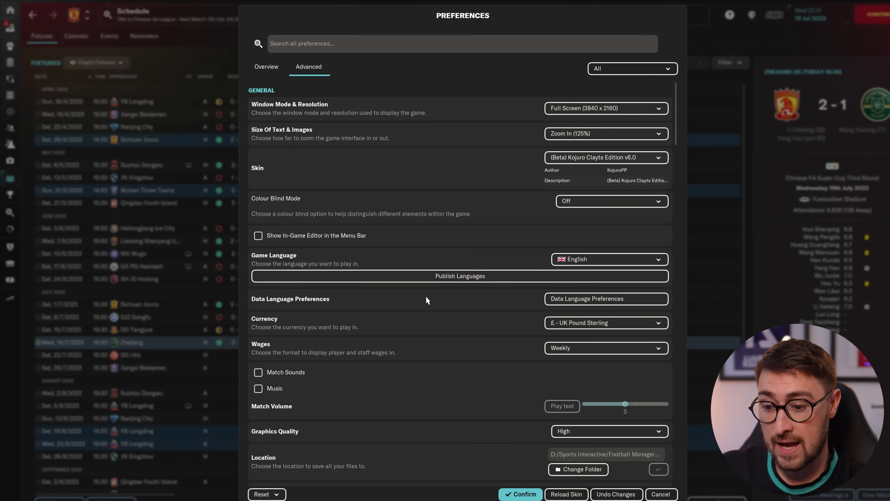
click(567, 494)
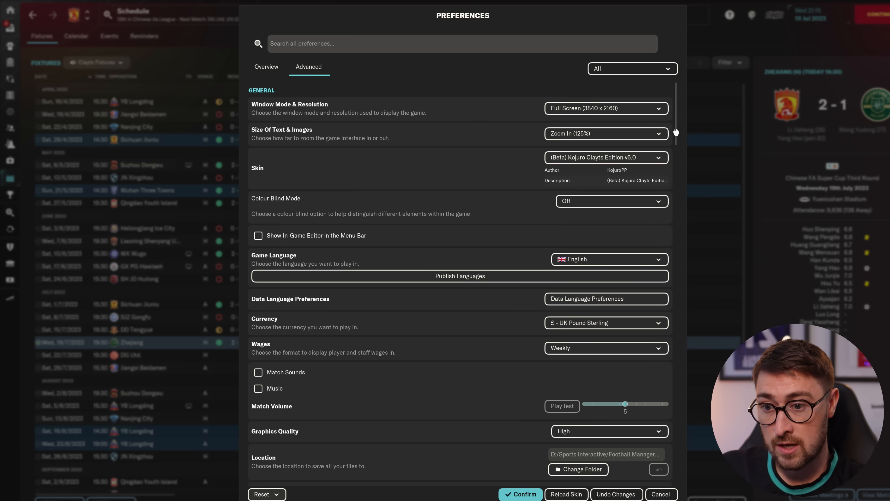
- Turn "Reload skin when confirming changes in Preferences" off and back on, and reload the skin
drag(676, 132, 681, 252)
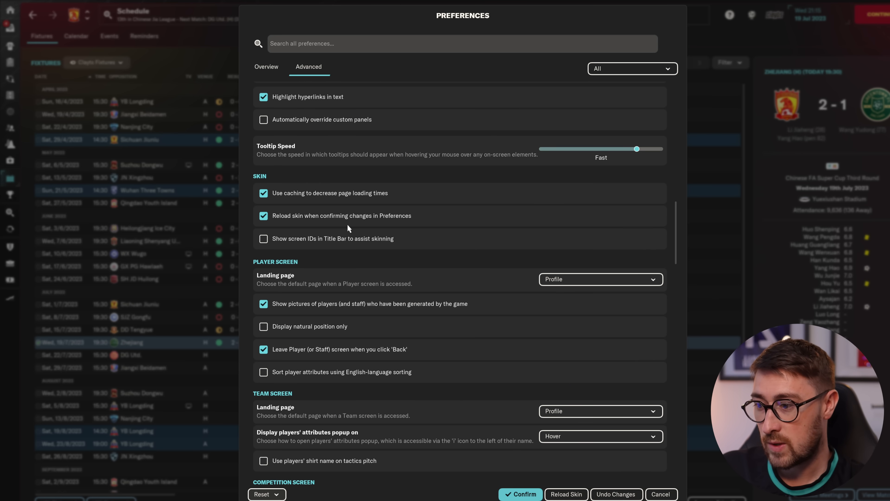
mouse_move(272, 220)
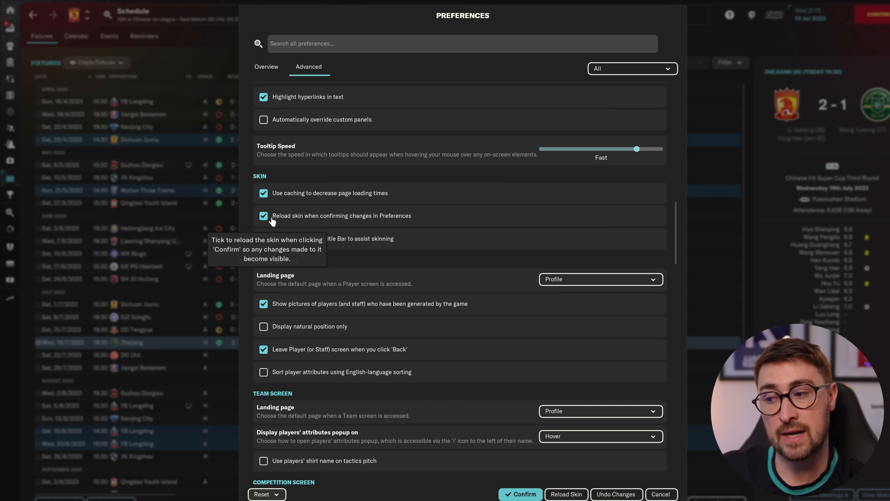
click(262, 217)
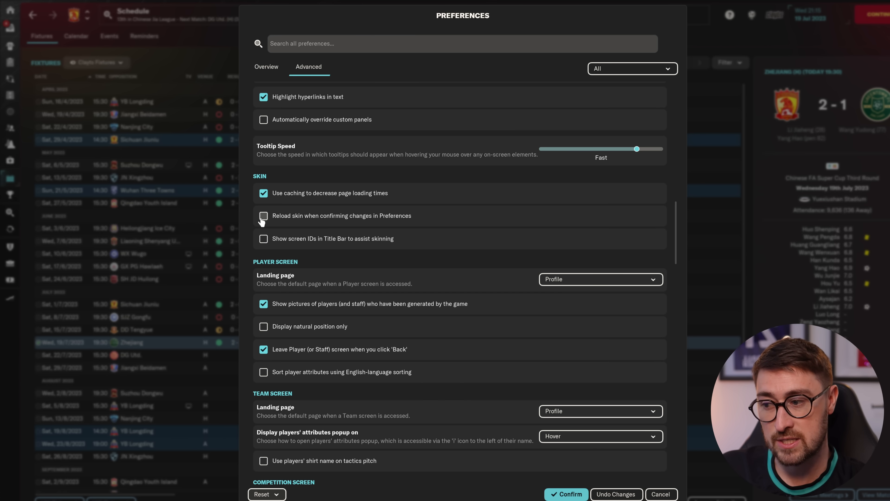
click(263, 217)
click(566, 493)
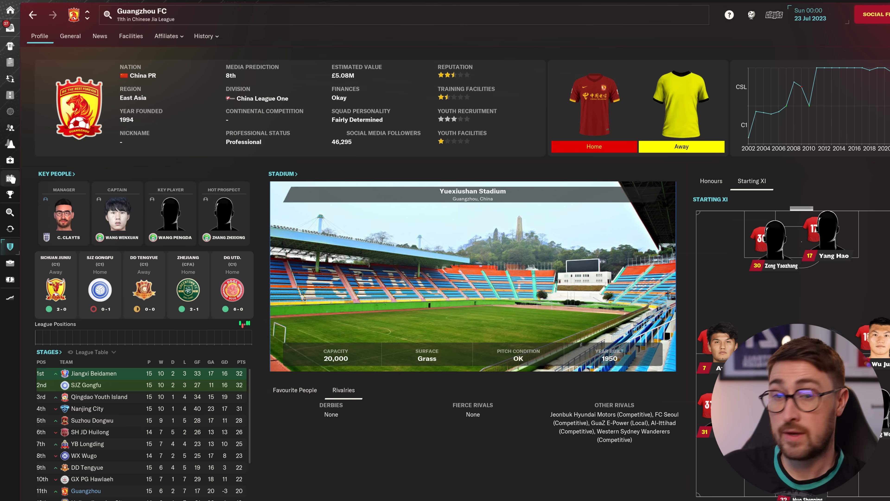
- Open the 22/7 DG Utd. match from the fixture schedule and set the match camera to Behind Goal to examine the home kit
click(9, 178)
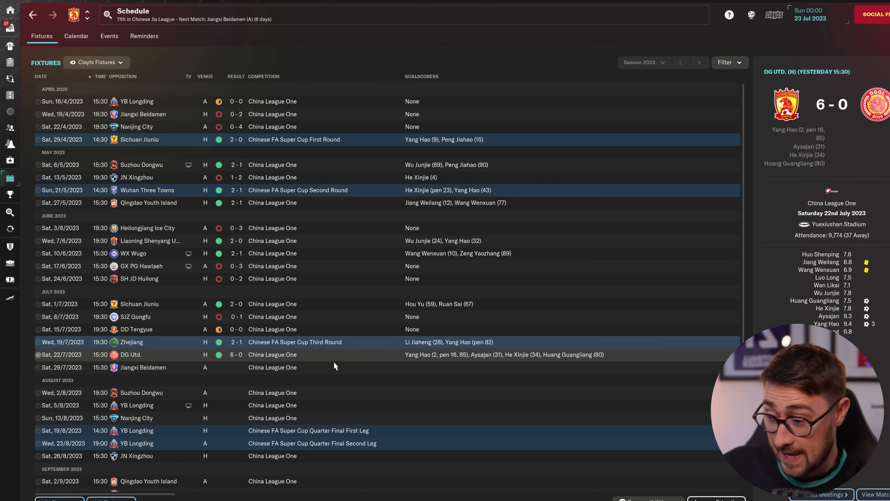
click(234, 356)
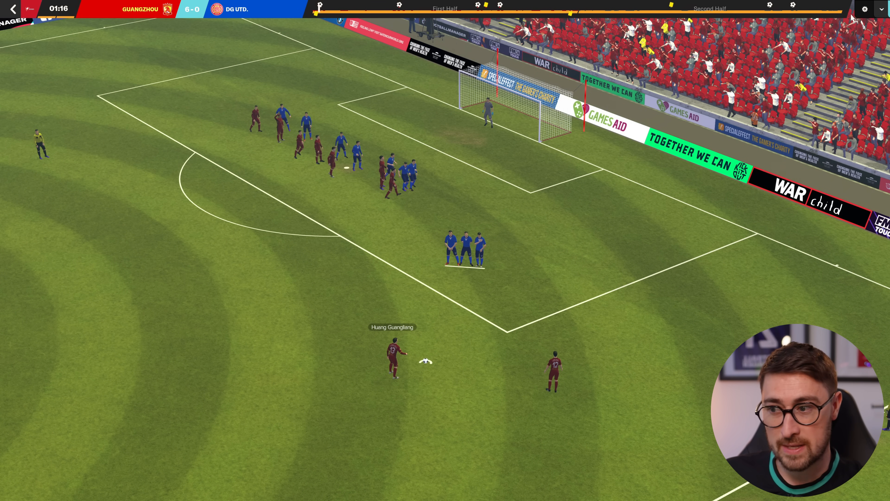
click(865, 7)
click(514, 44)
click(512, 101)
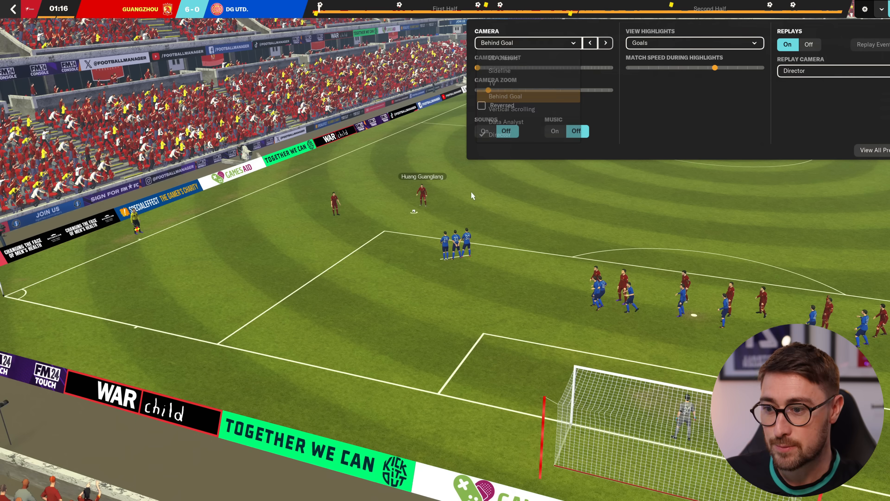
click(640, 286)
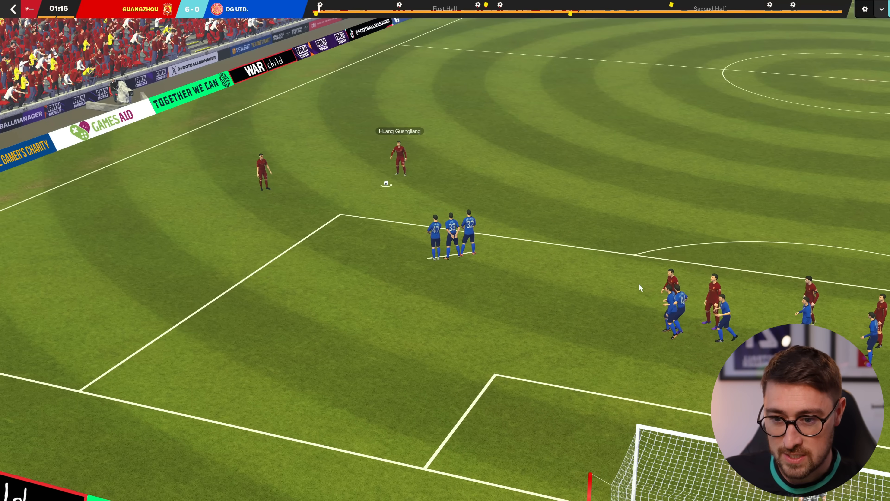